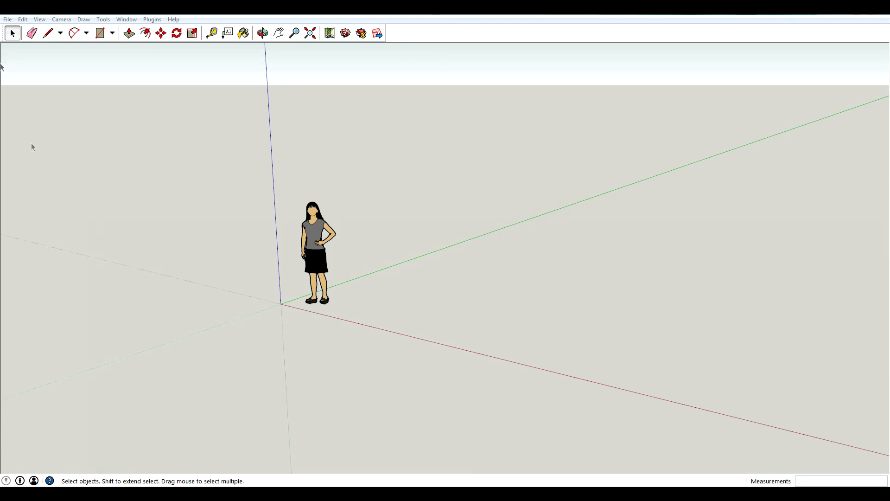
# Bring up the Camera menu with its photo-matching options
pyautogui.click(39, 20)
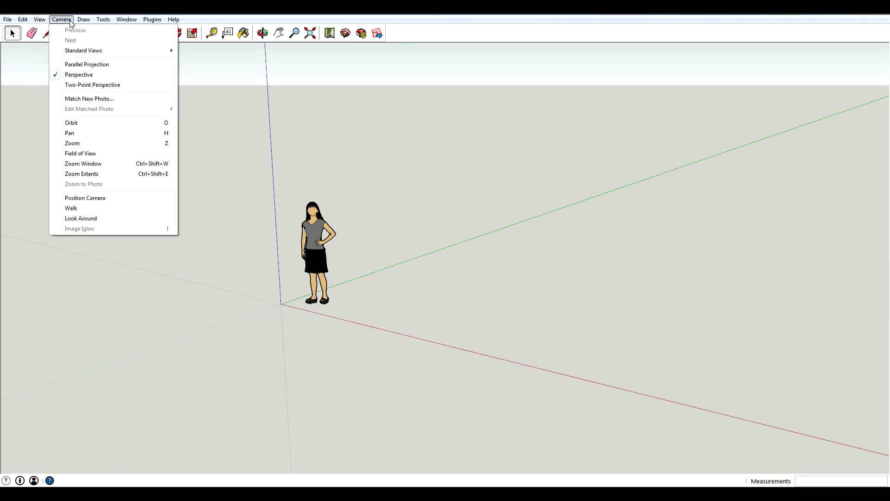
# Load tardis.jpg from the Desktop as a new matched photo
pyautogui.click(87, 99)
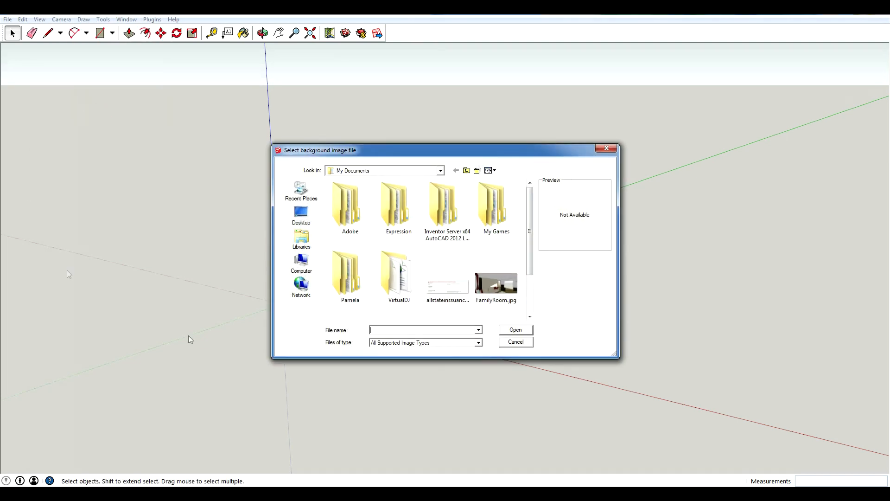
pyautogui.click(301, 216)
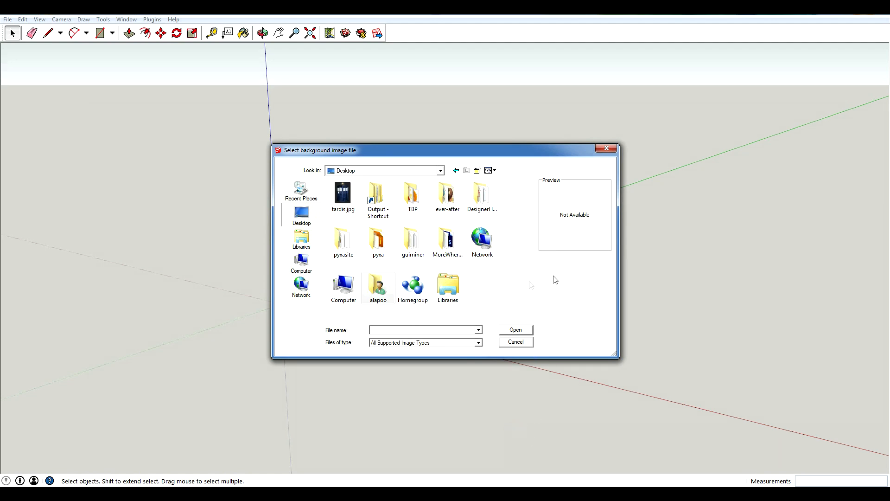
pyautogui.click(343, 197)
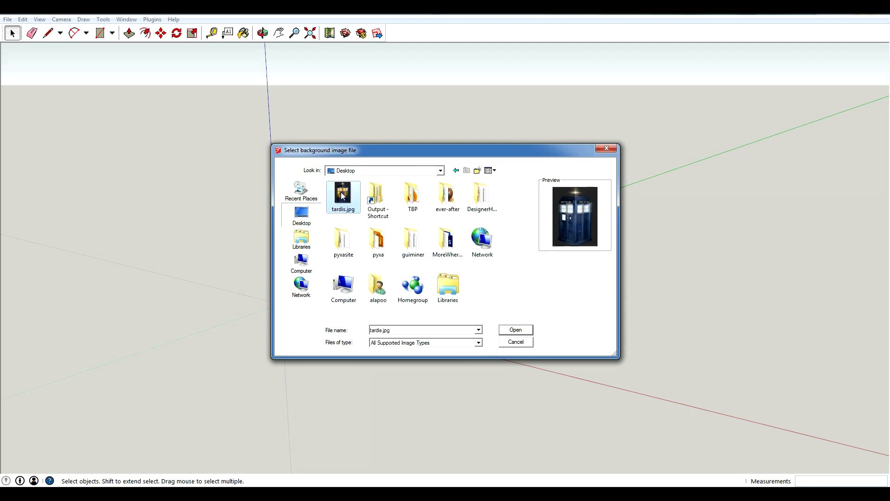
pyautogui.click(515, 329)
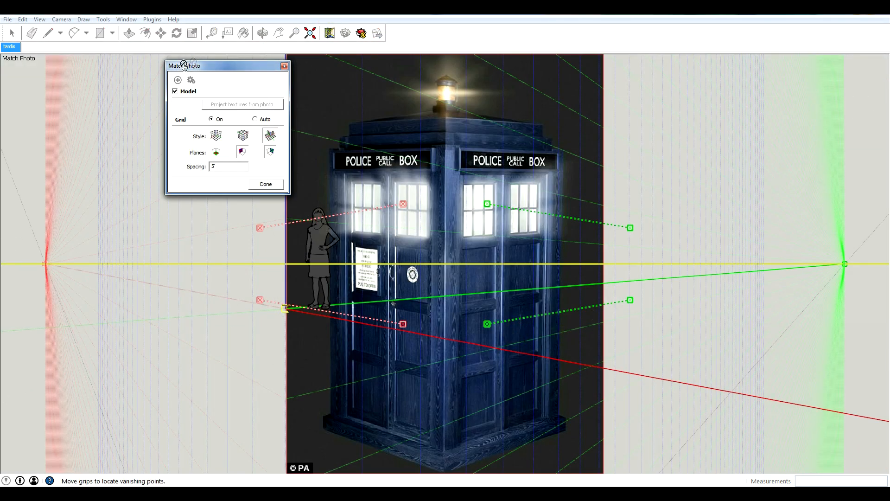
# Drag the Match Photo dialog to the top-left corner, clear of the police box
pyautogui.moveTo(200, 66); pyautogui.dragTo(44, 75)
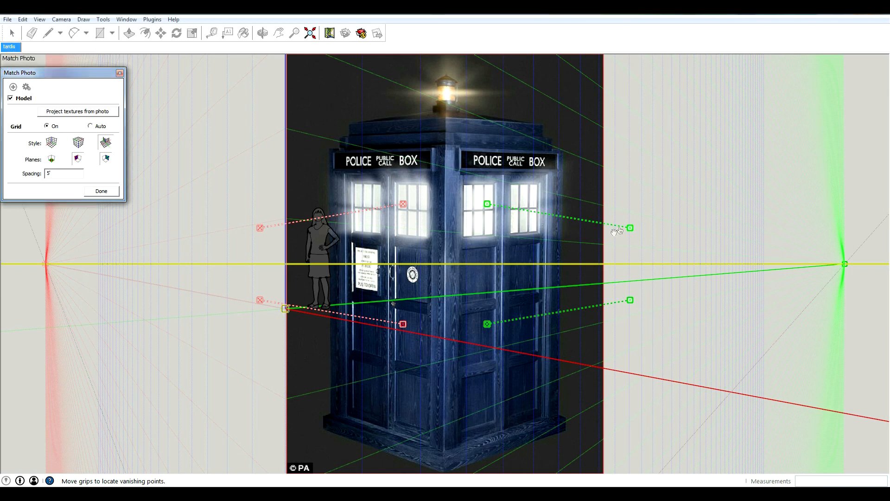
pyautogui.scroll(-2, 487, 209)
pyautogui.scroll(-2, 687, 205)
# Leave photo matching, look around, return to the tardis scene and re-enter Match Photo editing
pyautogui.press('Return')
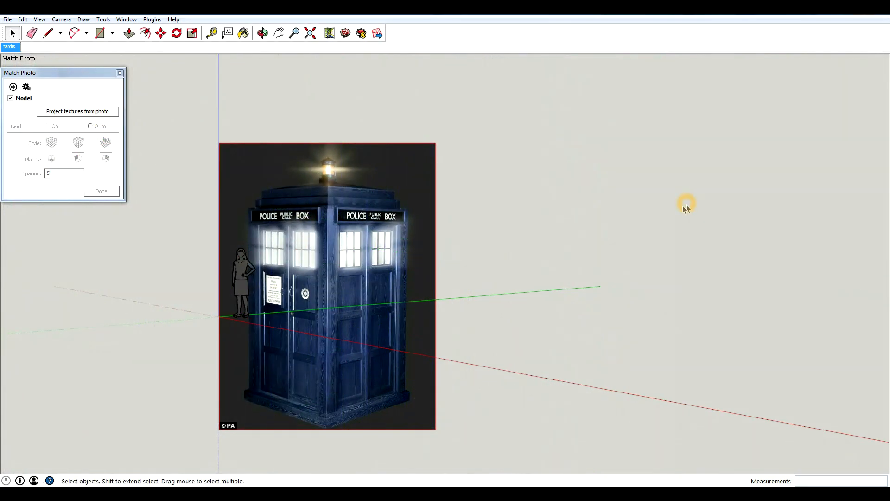
pyautogui.moveTo(686, 205)
pyautogui.mouseDown(button='middle')
pyautogui.moveTo(453, 199)
pyautogui.moveTo(346, 296)
pyautogui.moveTo(362, 284)
pyautogui.mouseUp(button='middle')
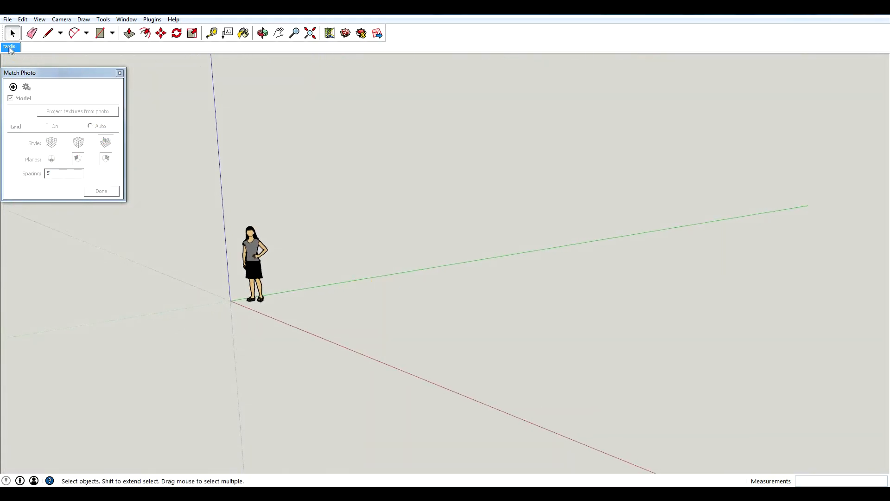
pyautogui.moveTo(348, 271)
pyautogui.mouseDown(button='middle')
pyautogui.moveTo(230, 278)
pyautogui.moveTo(334, 265)
pyautogui.mouseUp(button='middle')
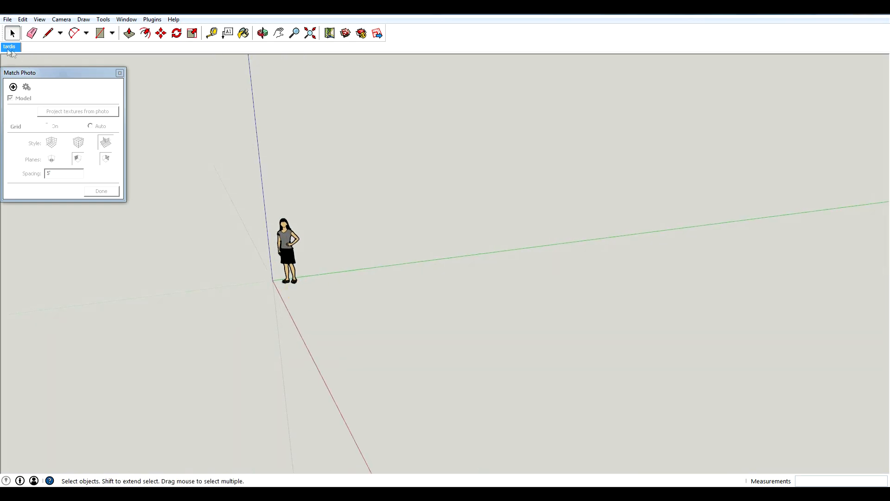
pyautogui.click(11, 47)
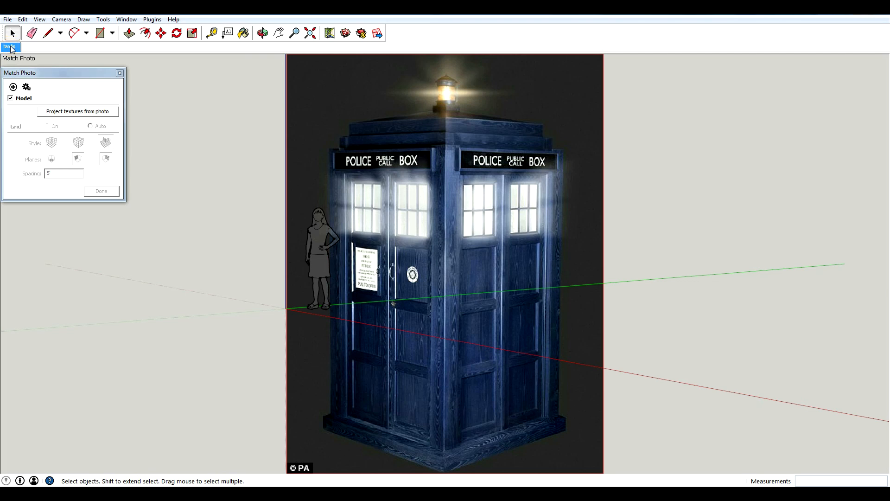
pyautogui.doubleClick(460, 146)
pyautogui.moveTo(83, 73); pyautogui.dragTo(128, 117)
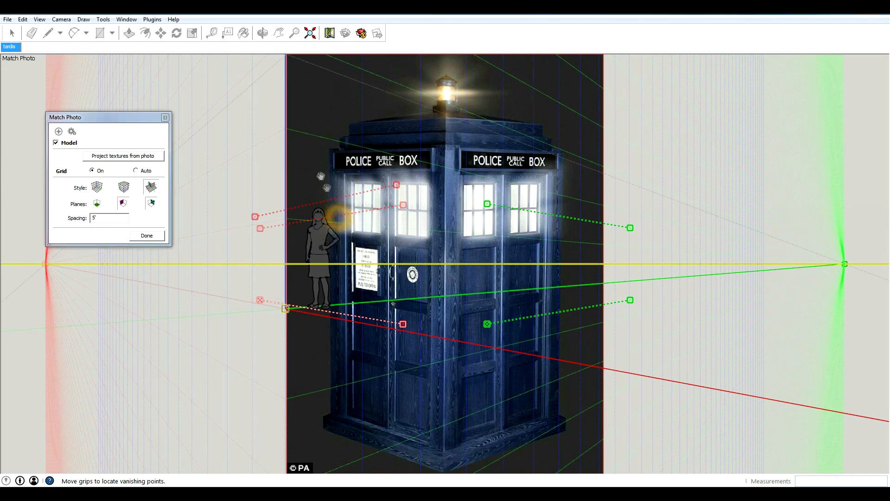
# Realign the upper red grip line on the box's left face and toggle the Model checkbox off and on
pyautogui.moveTo(338, 217); pyautogui.dragTo(332, 216)
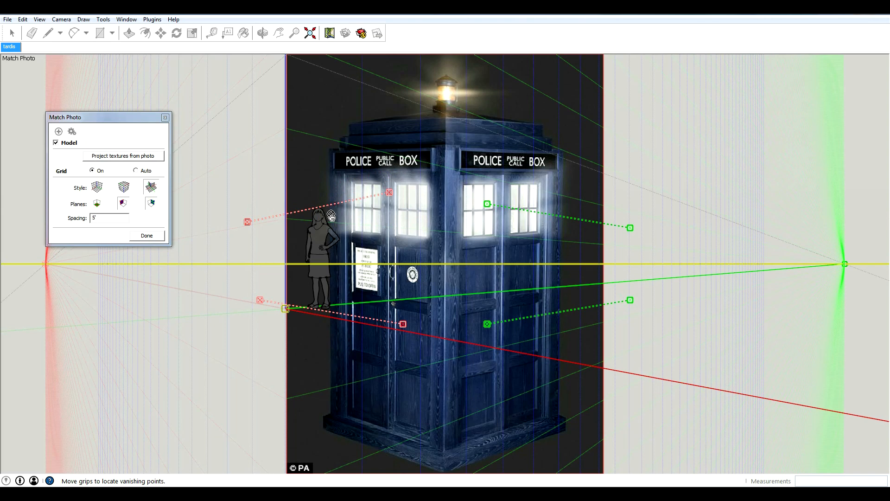
pyautogui.click(346, 241)
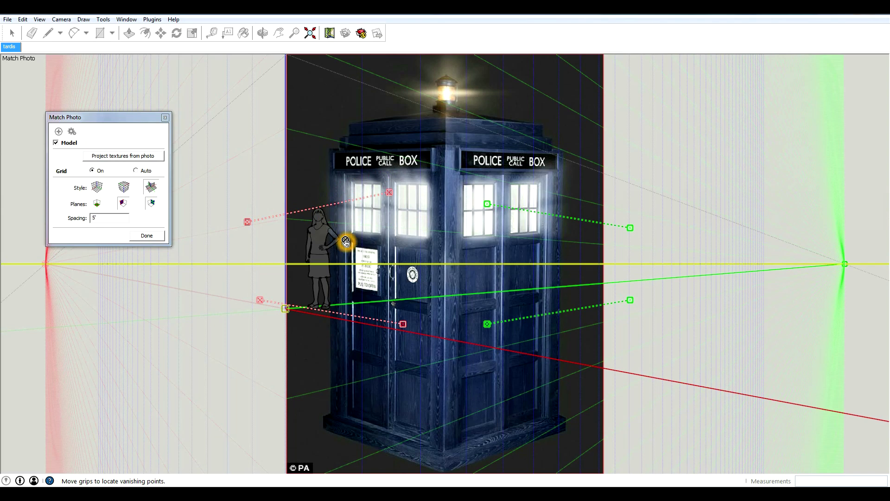
pyautogui.click(56, 143)
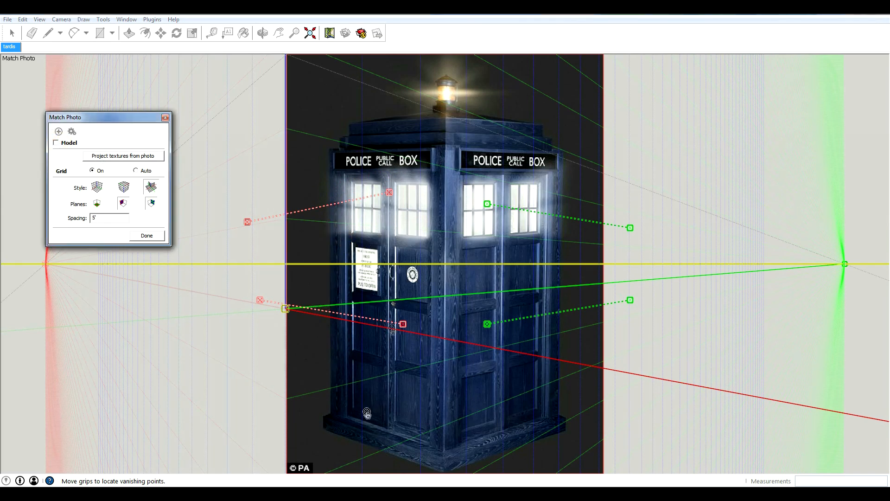
pyautogui.scroll(-1, 197, 183)
pyautogui.click(56, 143)
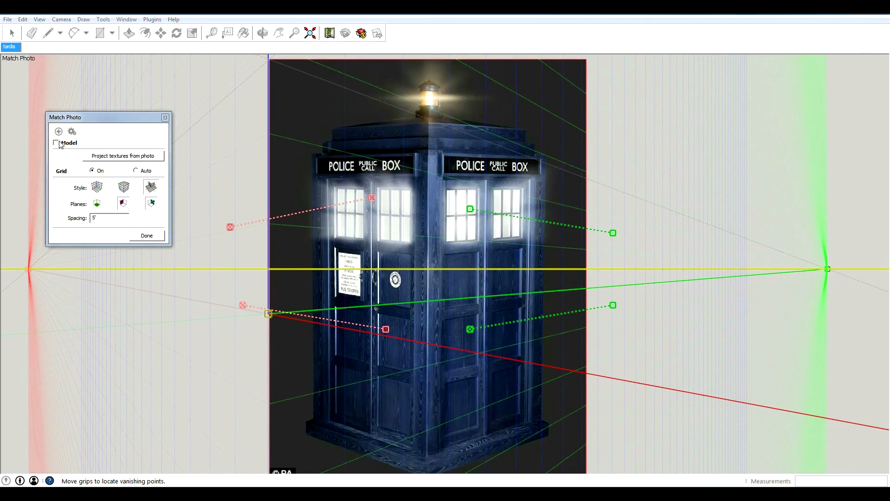
# Orbit away, return via the tardis scene tab and re-enter Match Photo editing, ready to zoom
pyautogui.moveTo(578, 273); pyautogui.dragTo(490, 312)
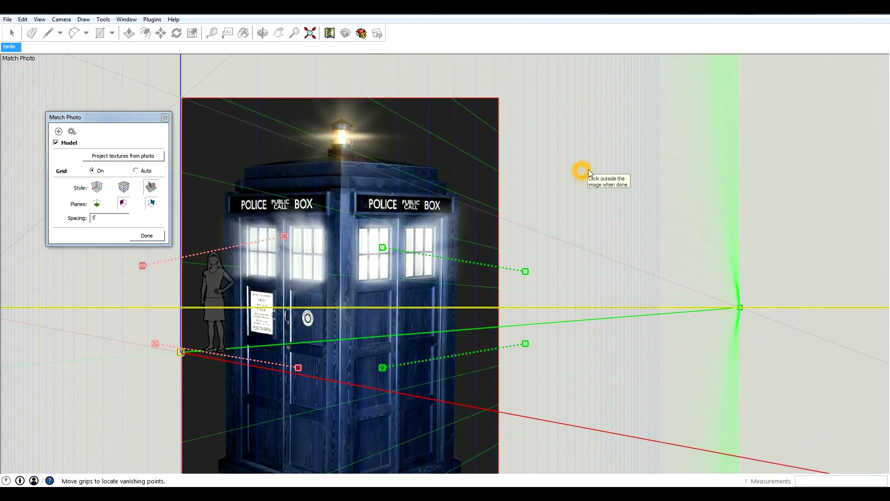
pyautogui.scroll(-3, 589, 169)
pyautogui.click(526, 212)
pyautogui.moveTo(526, 211); pyautogui.dragTo(408, 310, button='middle')
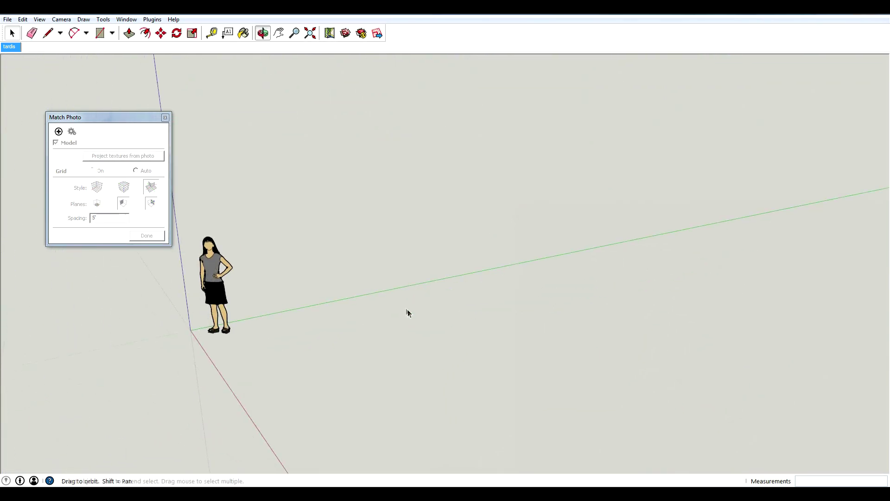
pyautogui.click(12, 50)
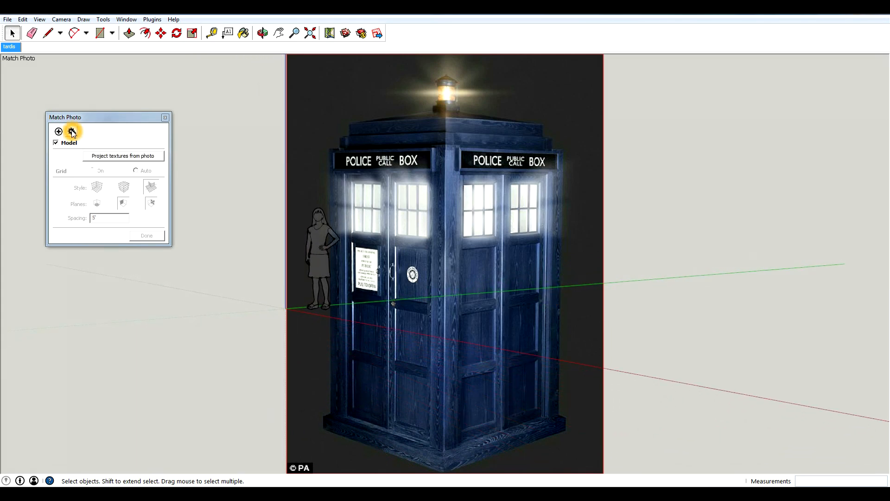
pyautogui.click(72, 132)
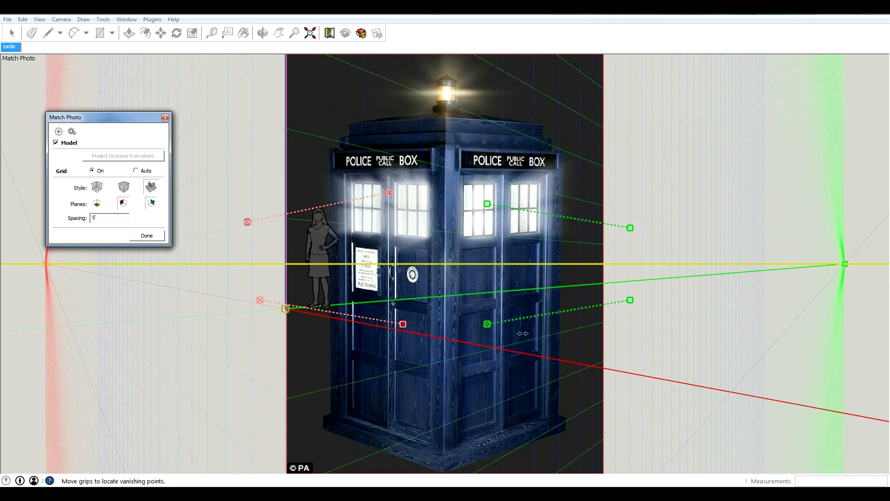
pyautogui.press('Escape')
pyautogui.moveTo(291, 300); pyautogui.dragTo(467, 304, button='middle')
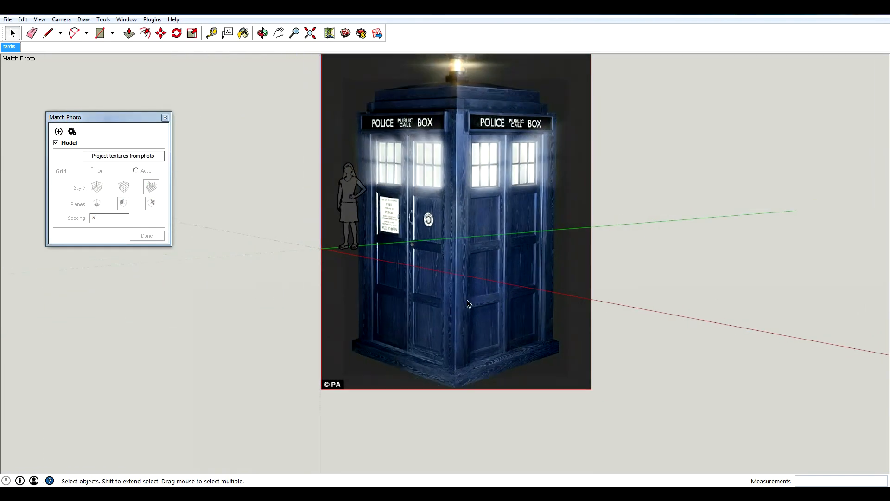
pyautogui.scroll(-2, 528, 208)
pyautogui.click(72, 132)
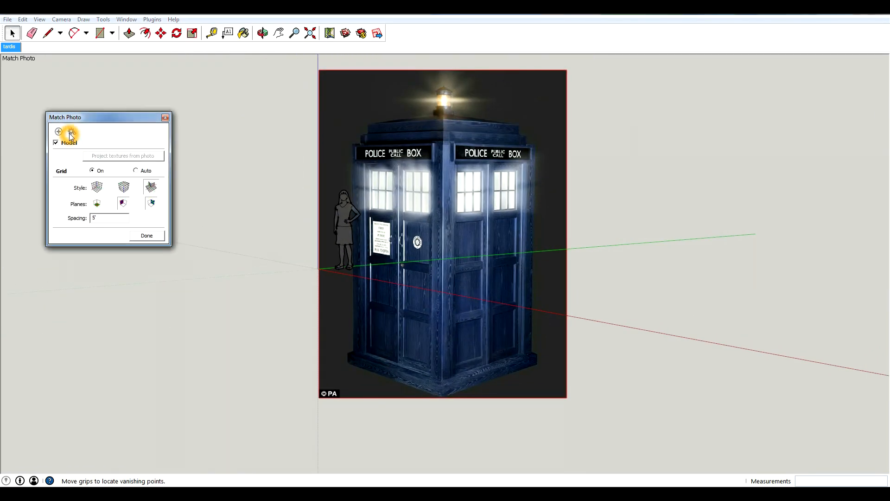
pyautogui.scroll(2, 512, 259)
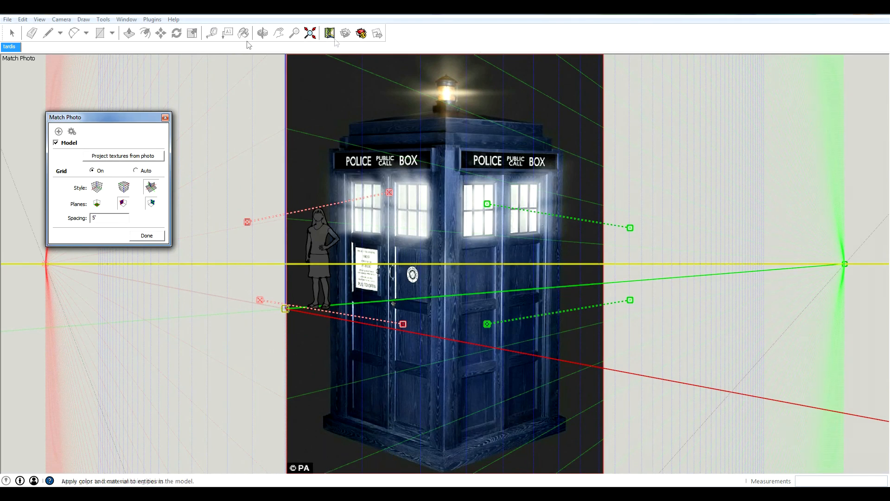
pyautogui.click(294, 33)
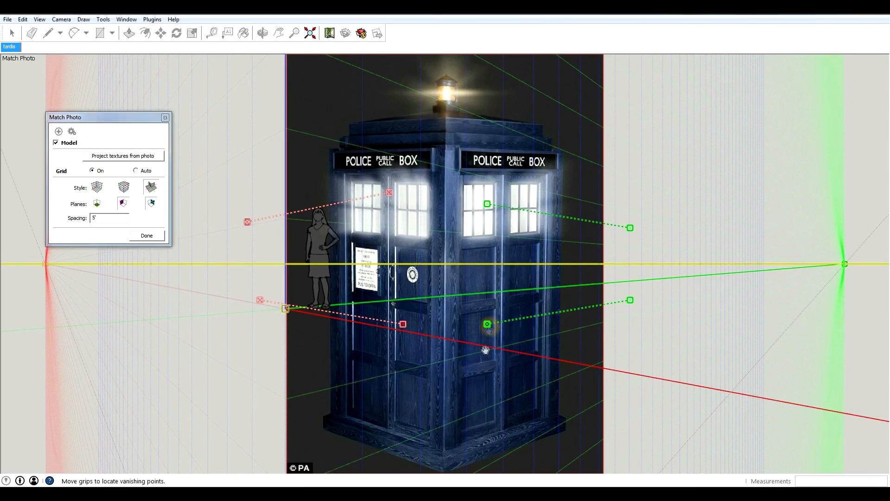
# Pull the lower green grips down to the front base corner and right plinth corner
pyautogui.moveTo(488, 324)
pyautogui.mouseDown()
pyautogui.moveTo(464, 436)
pyautogui.moveTo(446, 470)
pyautogui.mouseUp()
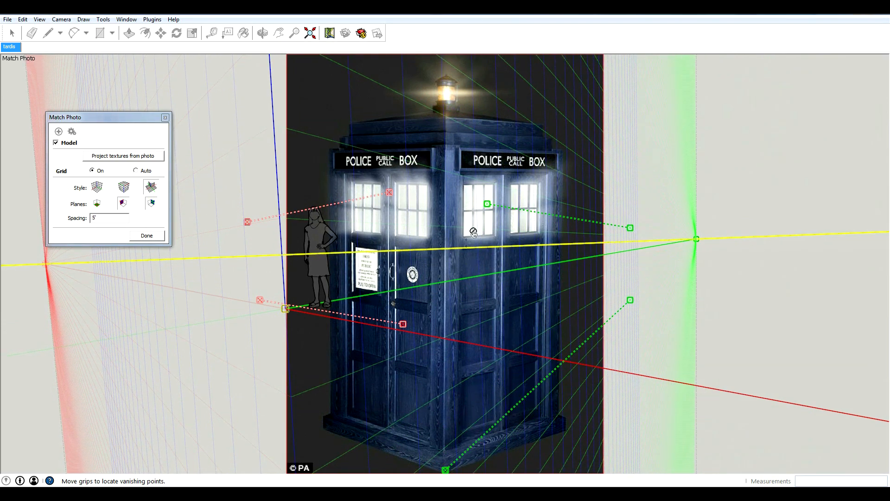
pyautogui.scroll(-3, 489, 410)
pyautogui.scroll(1, 452, 431)
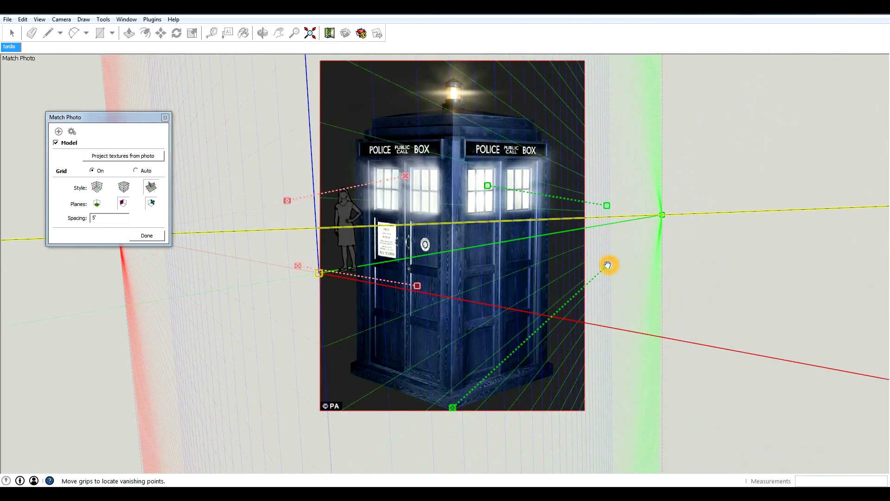
pyautogui.moveTo(608, 265); pyautogui.dragTo(554, 376)
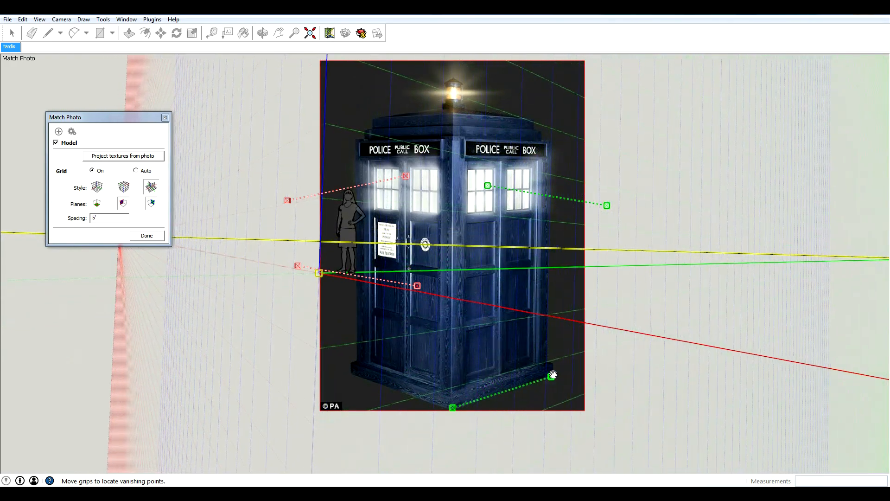
pyautogui.scroll(2, 478, 427)
pyautogui.scroll(-2, 471, 407)
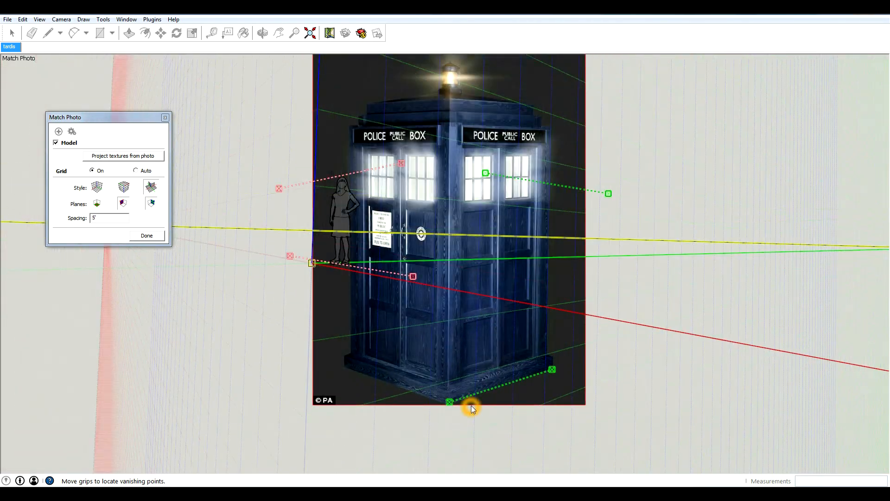
pyautogui.scroll(-1, 472, 406)
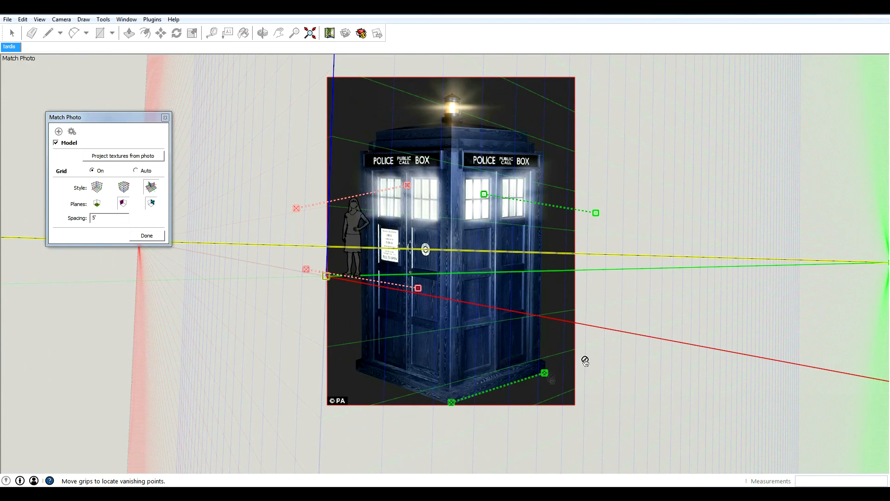
pyautogui.scroll(1, 465, 435)
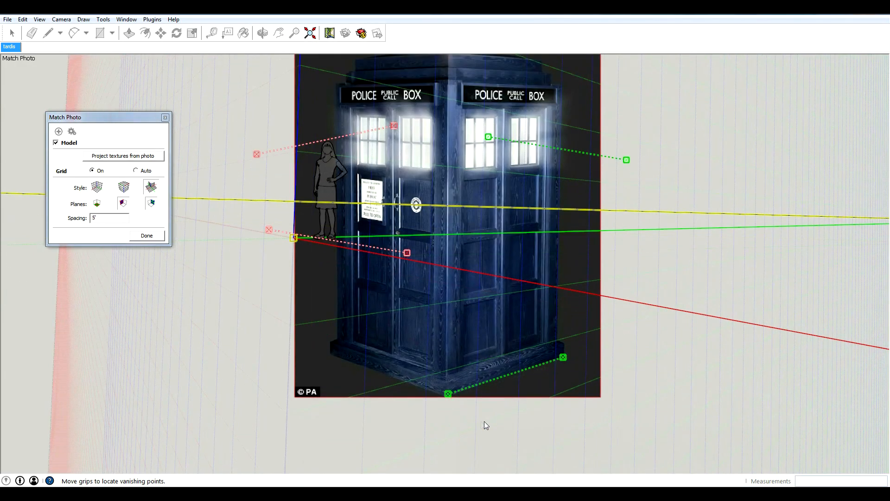
pyautogui.scroll(1, 484, 421)
pyautogui.scroll(2, 480, 411)
pyautogui.scroll(3, 444, 394)
pyautogui.scroll(2, 445, 391)
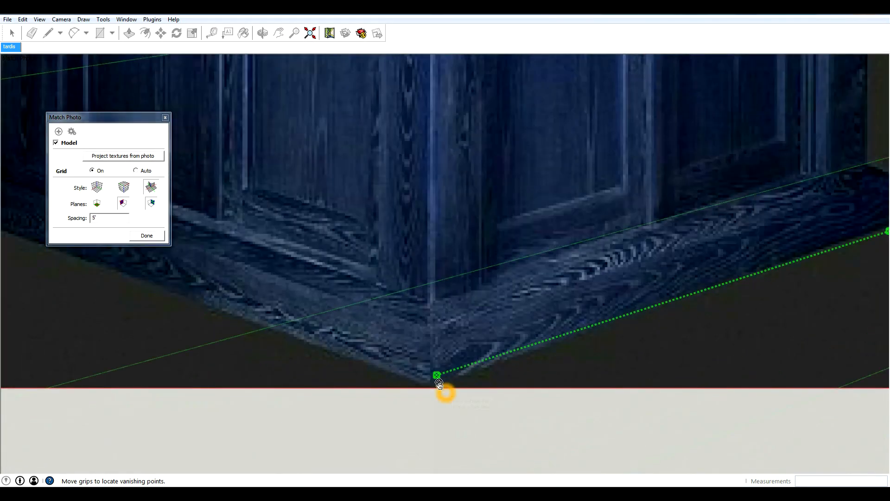
pyautogui.moveTo(438, 378); pyautogui.dragTo(431, 384)
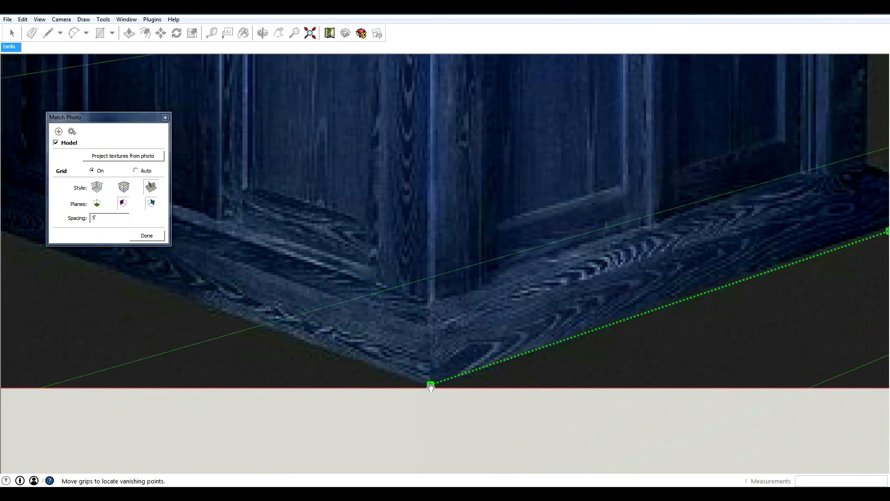
pyautogui.scroll(-2, 317, 325)
pyautogui.scroll(-2, 316, 326)
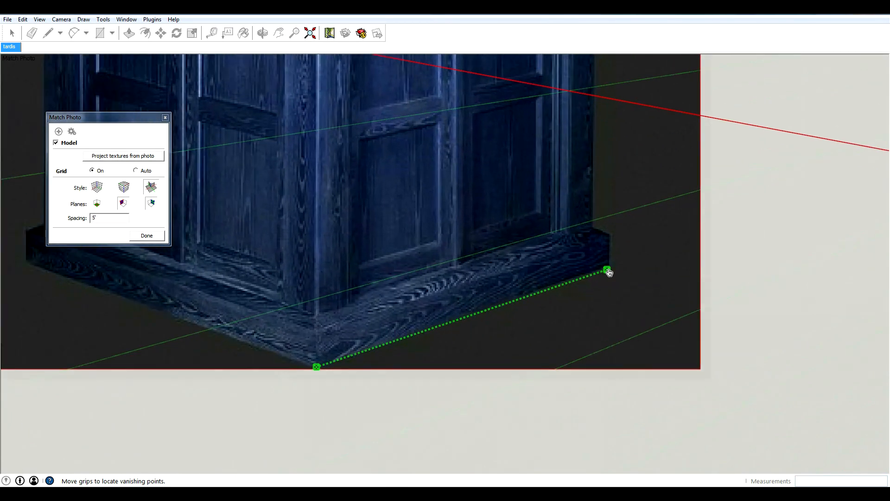
pyautogui.scroll(3, 606, 271)
pyautogui.scroll(2, 606, 272)
pyautogui.moveTo(608, 270); pyautogui.dragTo(614, 256)
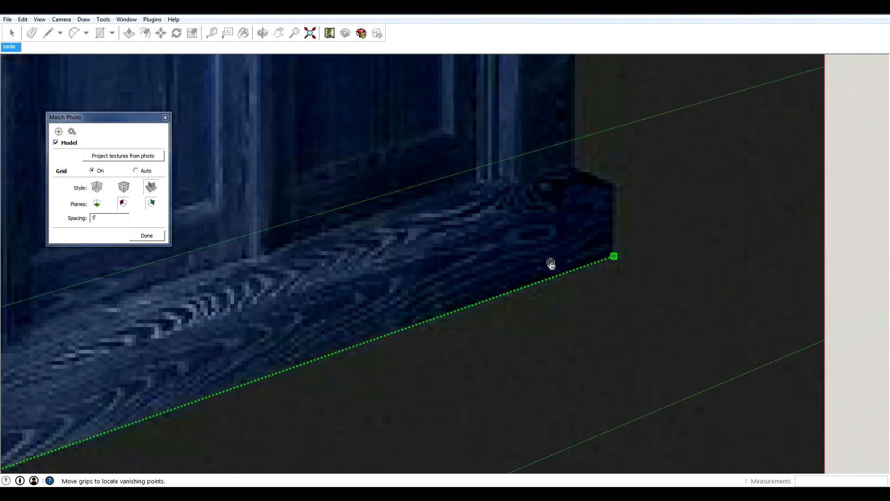
pyautogui.scroll(-2, 613, 257)
pyautogui.scroll(-2, 605, 264)
pyautogui.scroll(-2, 598, 275)
pyautogui.scroll(-2, 597, 276)
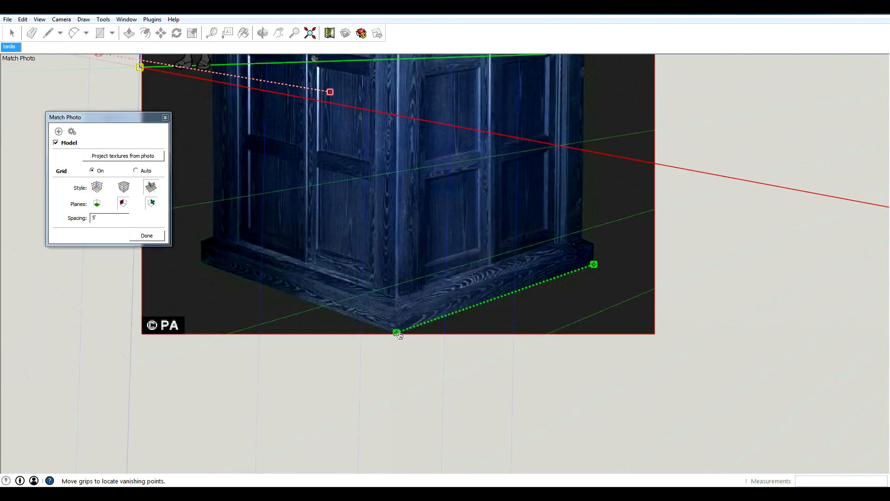
# Fine-tune both lower green grip ends exactly onto the right plinth's bottom edge
pyautogui.moveTo(431, 325); pyautogui.dragTo(445, 298)
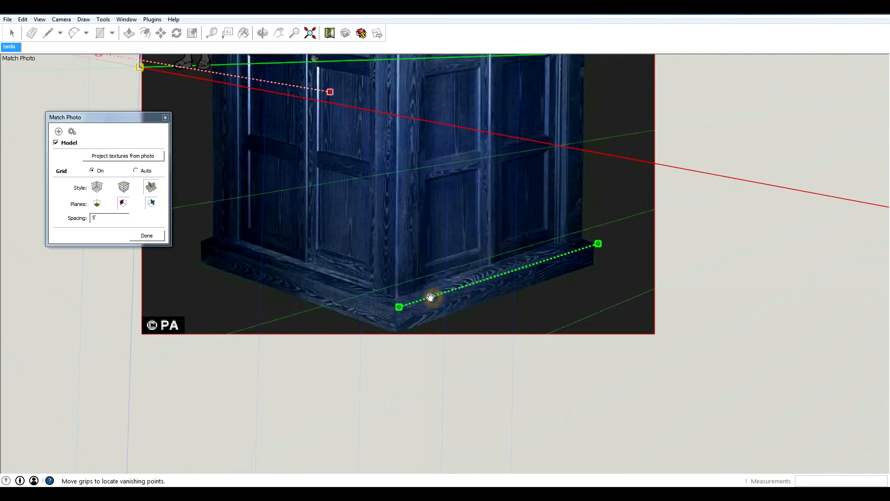
pyautogui.scroll(6, 599, 244)
pyautogui.scroll(4, 592, 243)
pyautogui.scroll(2, 588, 240)
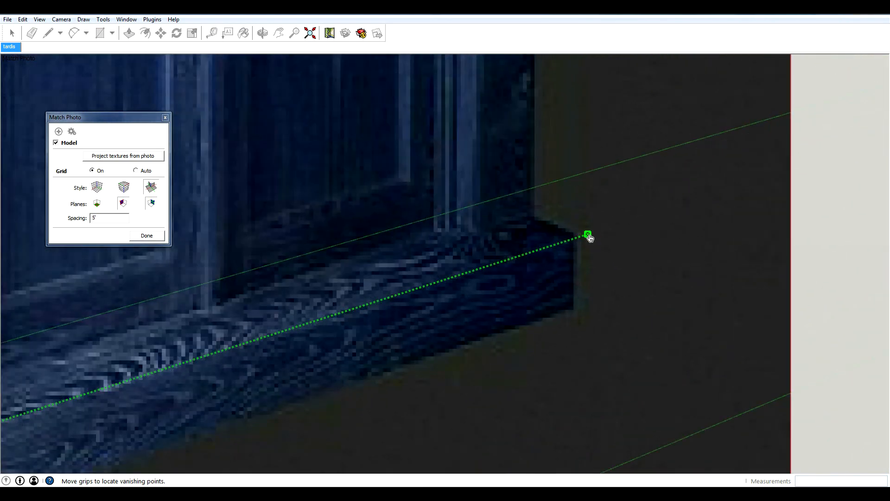
pyautogui.moveTo(583, 238); pyautogui.dragTo(576, 240)
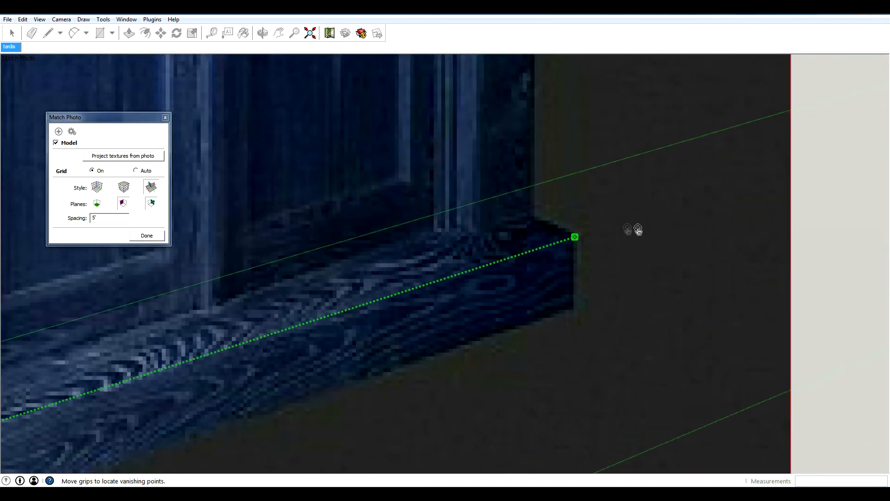
pyautogui.scroll(-3, 653, 237)
pyautogui.scroll(-2, 653, 237)
pyautogui.scroll(4, 229, 355)
pyautogui.scroll(4, 234, 357)
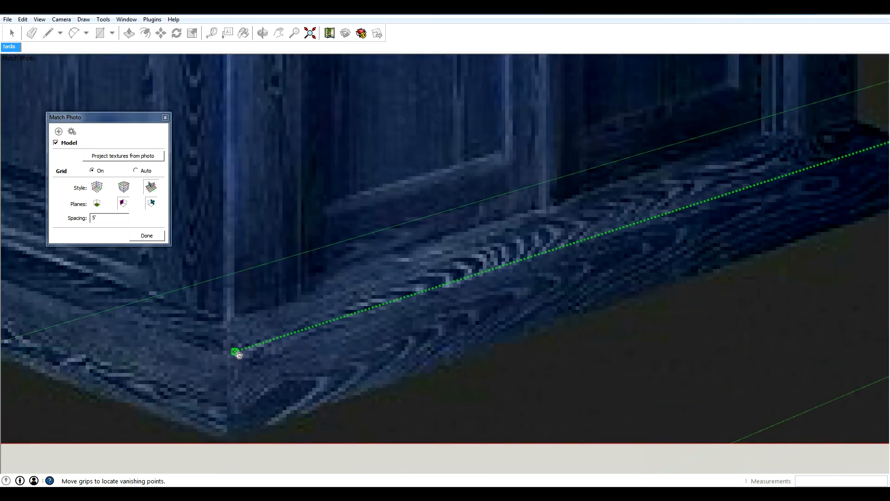
pyautogui.moveTo(235, 356); pyautogui.dragTo(231, 358)
pyautogui.scroll(-5, 348, 390)
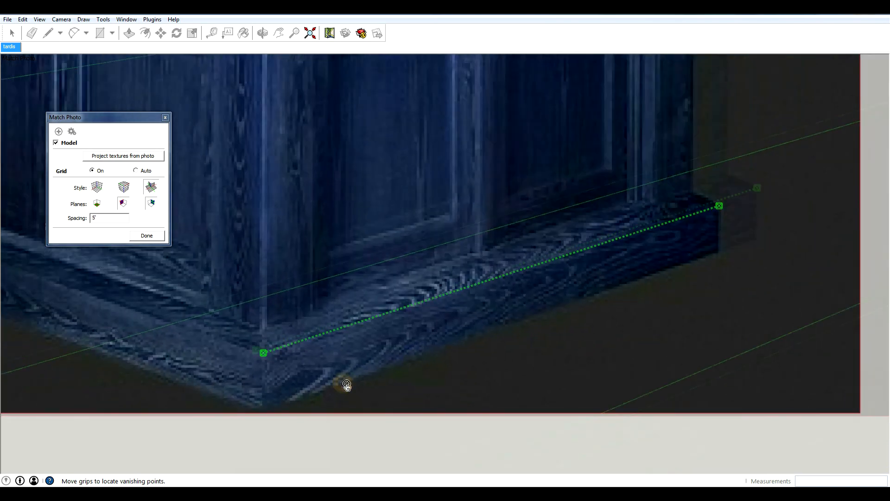
pyautogui.scroll(-3, 354, 398)
pyautogui.scroll(-4, 355, 398)
pyautogui.scroll(-3, 358, 390)
pyautogui.scroll(-2, 362, 369)
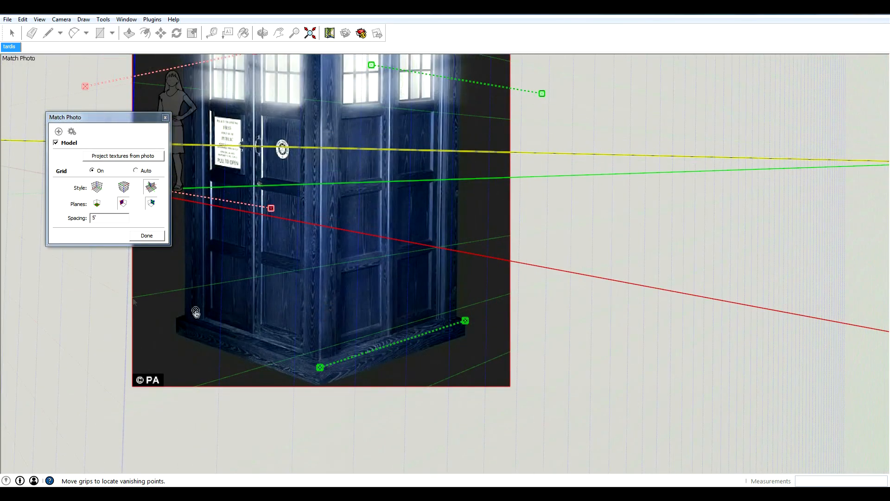
pyautogui.scroll(-2, 365, 353)
pyautogui.scroll(-2, 365, 352)
pyautogui.scroll(2, 389, 292)
pyautogui.scroll(3, 404, 278)
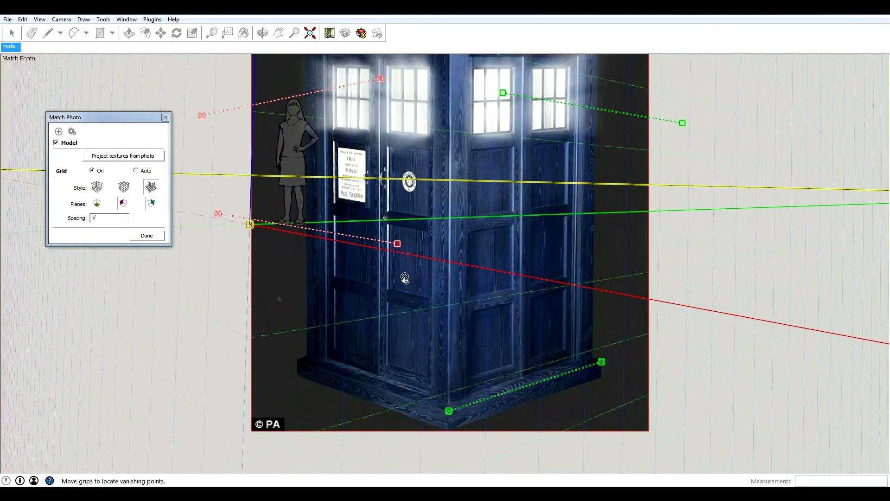
# Set the lower red grips on the front base corner and the left plinth corner
pyautogui.moveTo(398, 245); pyautogui.dragTo(450, 414)
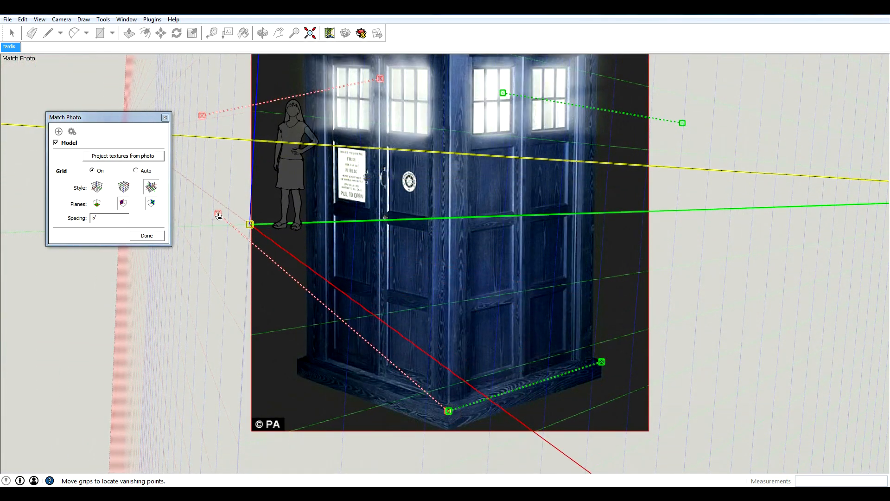
pyautogui.moveTo(218, 214); pyautogui.dragTo(291, 357)
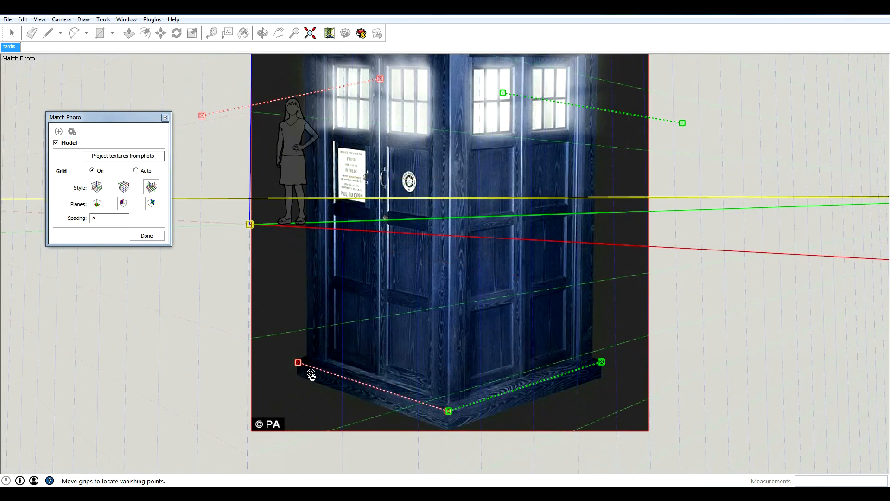
pyautogui.scroll(3, 300, 370)
pyautogui.scroll(3, 299, 371)
pyautogui.scroll(3, 299, 370)
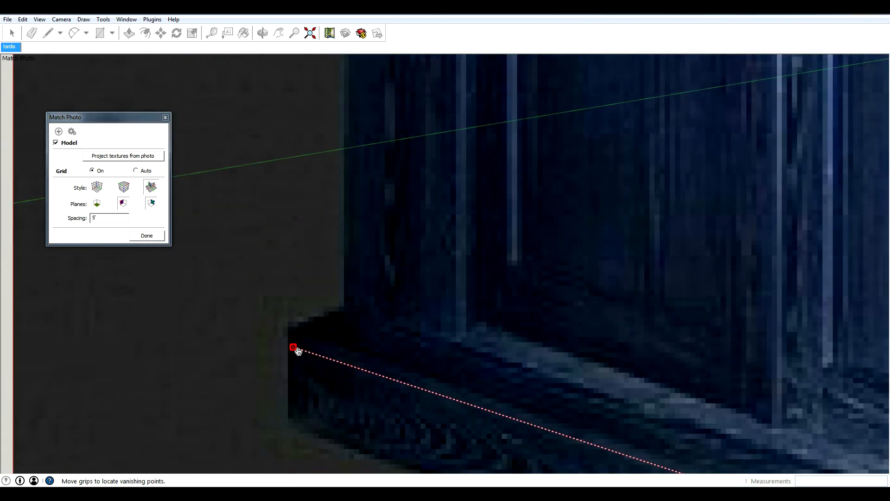
pyautogui.moveTo(291, 336); pyautogui.dragTo(290, 334)
pyautogui.scroll(-3, 414, 264)
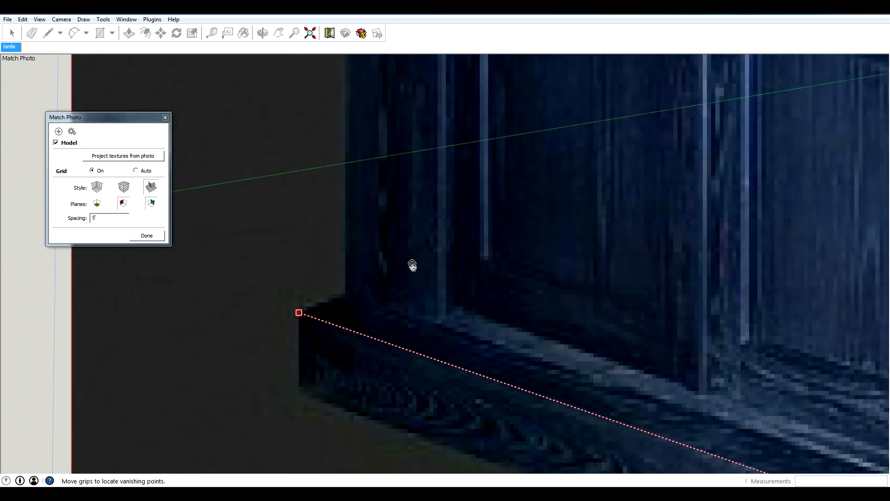
pyautogui.scroll(-2, 422, 237)
pyautogui.scroll(-3, 424, 233)
pyautogui.scroll(3, 738, 390)
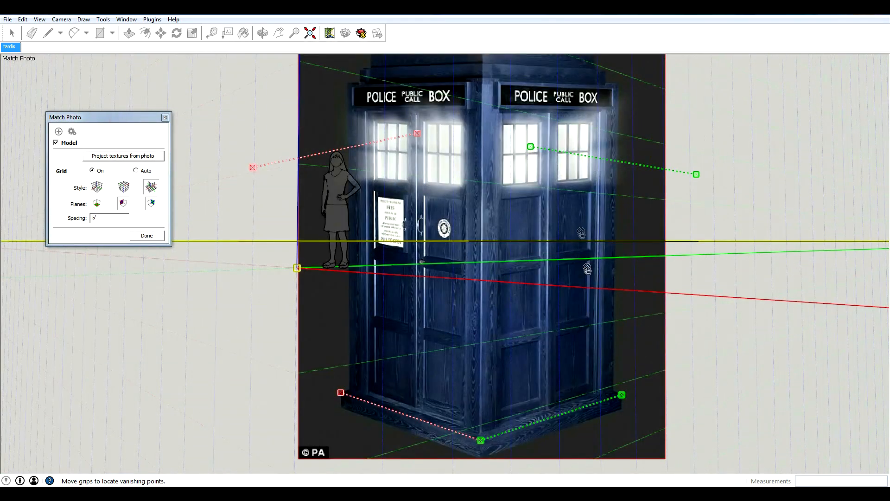
pyautogui.scroll(2, 557, 195)
pyautogui.scroll(2, 520, 221)
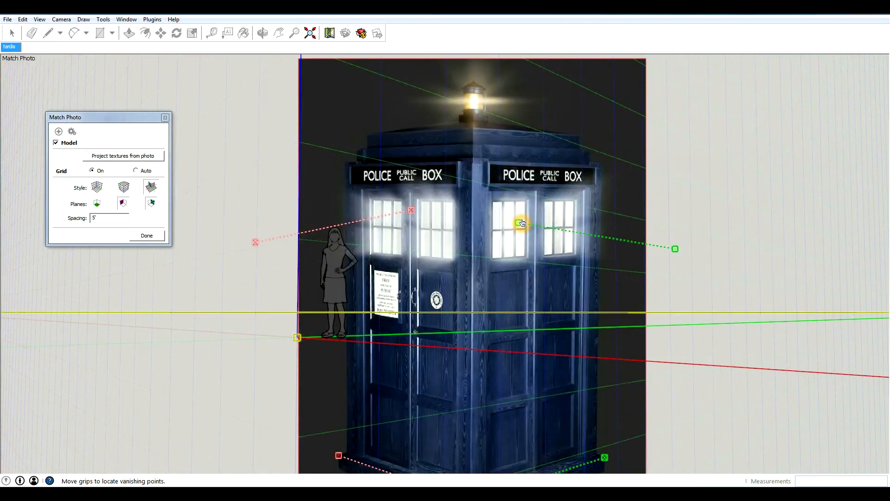
# Move both upper green grips up onto the roof edge above the right POLICE BOX sign
pyautogui.moveTo(522, 223); pyautogui.dragTo(472, 160)
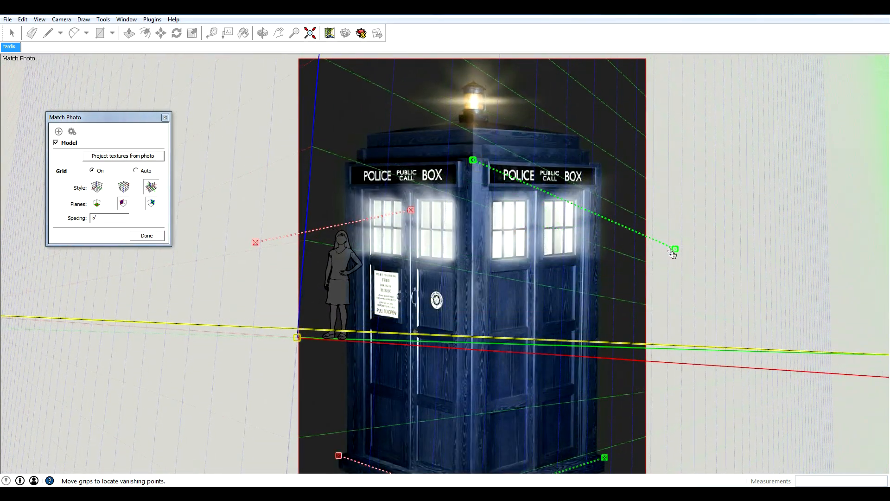
pyautogui.moveTo(676, 249); pyautogui.dragTo(602, 171)
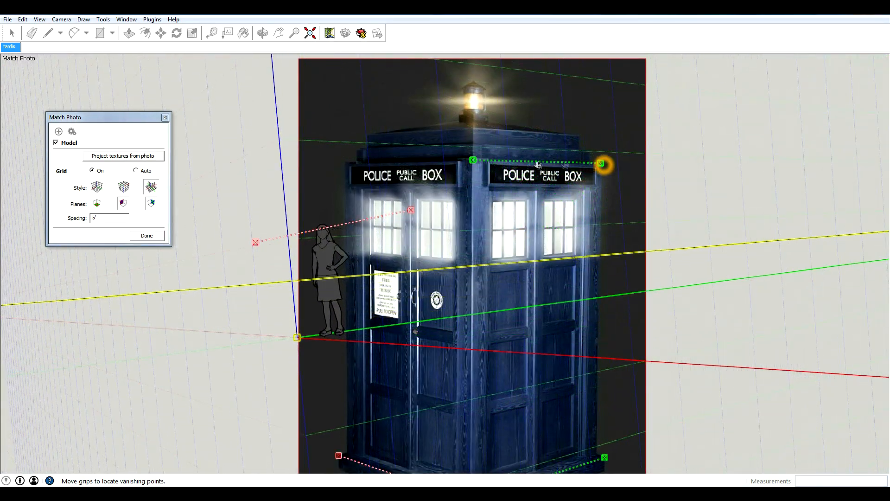
pyautogui.scroll(3, 543, 165)
pyautogui.scroll(2, 544, 165)
pyautogui.scroll(2, 487, 161)
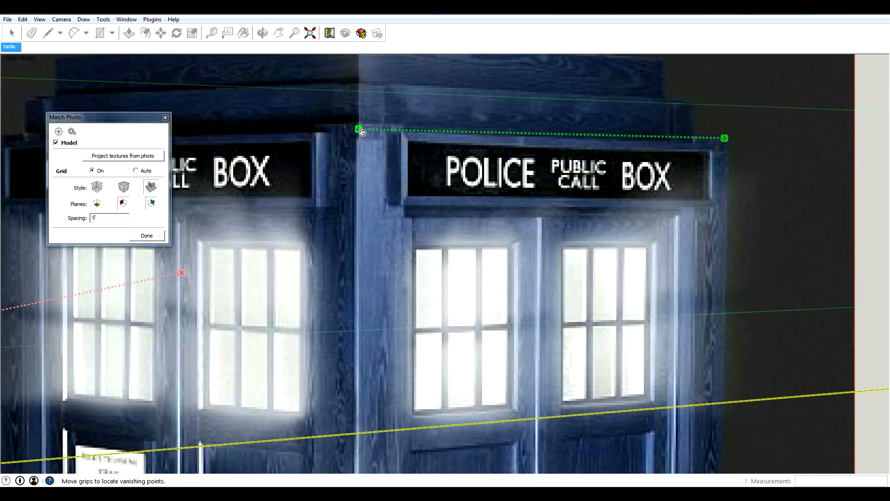
pyautogui.moveTo(360, 131); pyautogui.dragTo(359, 128)
pyautogui.scroll(2, 748, 145)
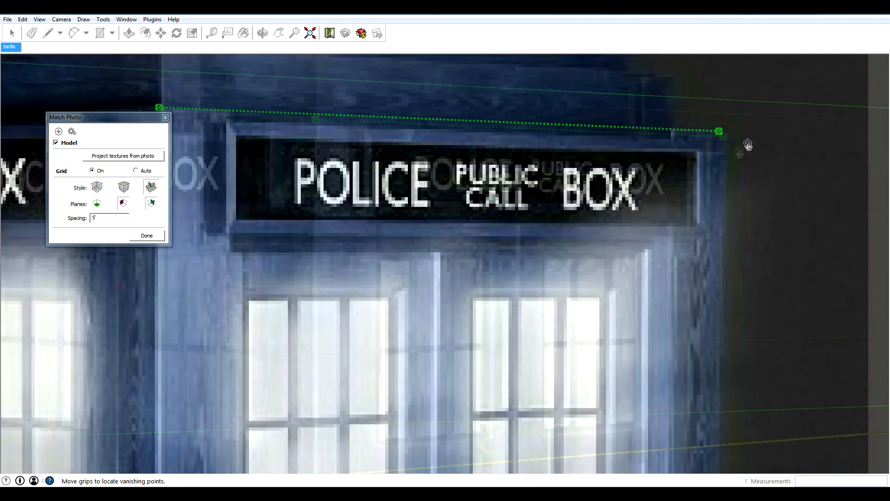
pyautogui.scroll(2, 747, 145)
pyautogui.scroll(2, 723, 136)
pyautogui.moveTo(698, 123); pyautogui.dragTo(703, 132)
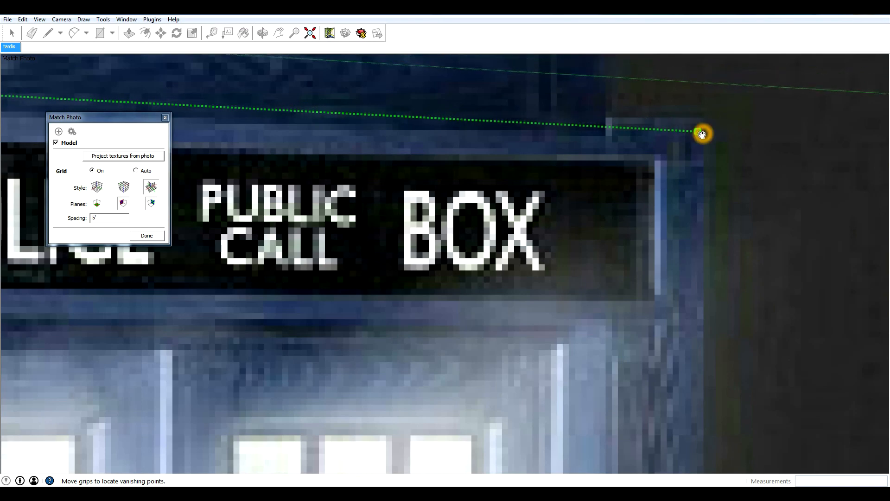
pyautogui.scroll(-2, 822, 192)
pyautogui.scroll(-4, 821, 192)
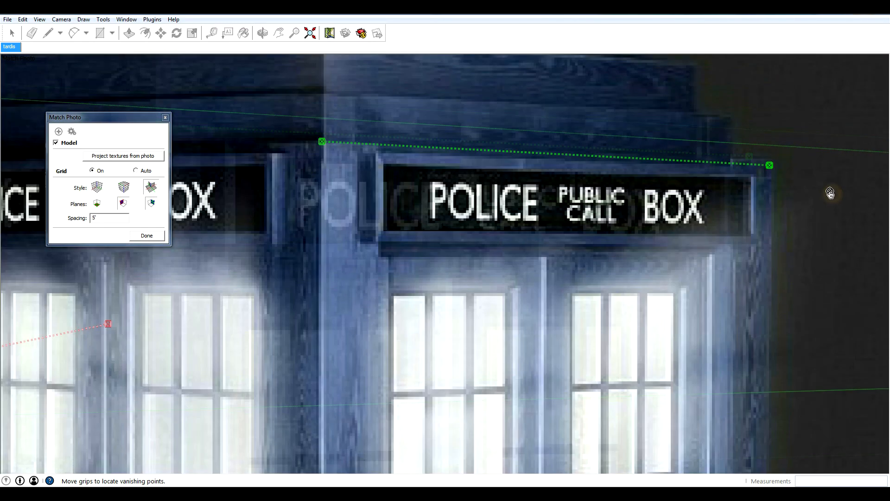
pyautogui.scroll(-2, 822, 192)
pyautogui.scroll(4, 376, 146)
pyautogui.scroll(3, 361, 151)
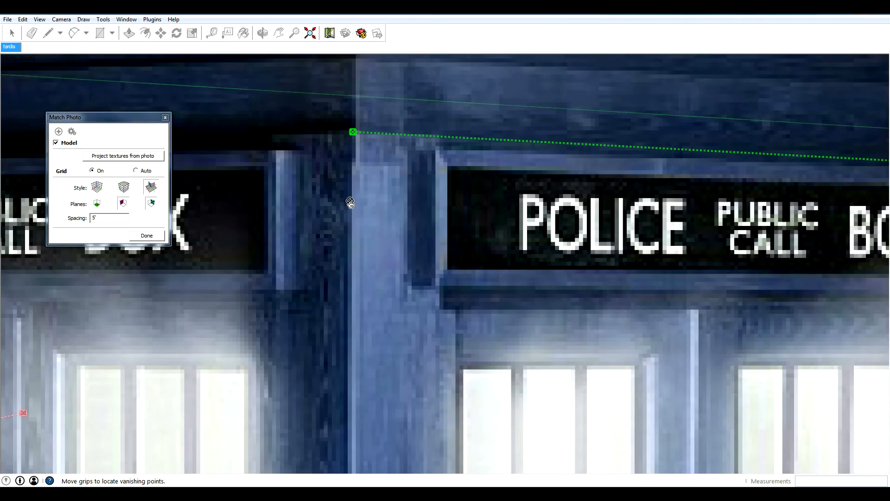
pyautogui.scroll(-4, 350, 202)
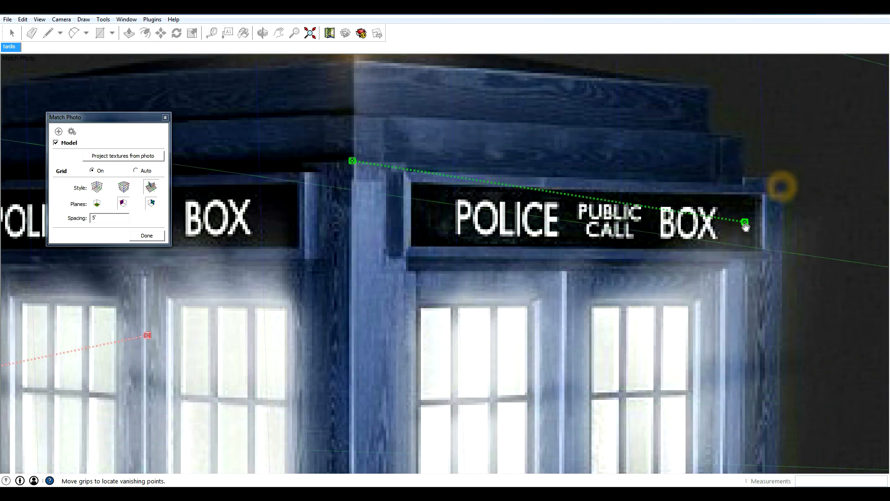
# Refine the upper green ends on the roof corner and edge, then start lifting the upper red grip
pyautogui.moveTo(782, 187); pyautogui.dragTo(749, 232)
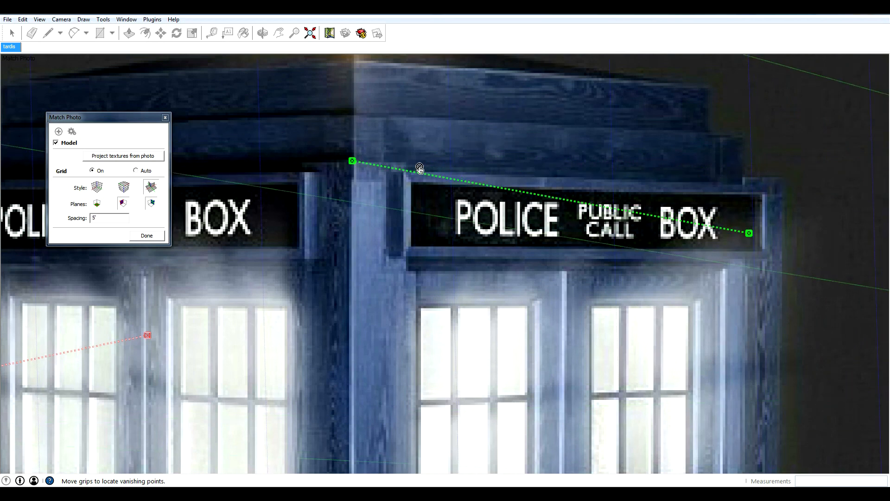
pyautogui.moveTo(749, 233); pyautogui.dragTo(746, 136)
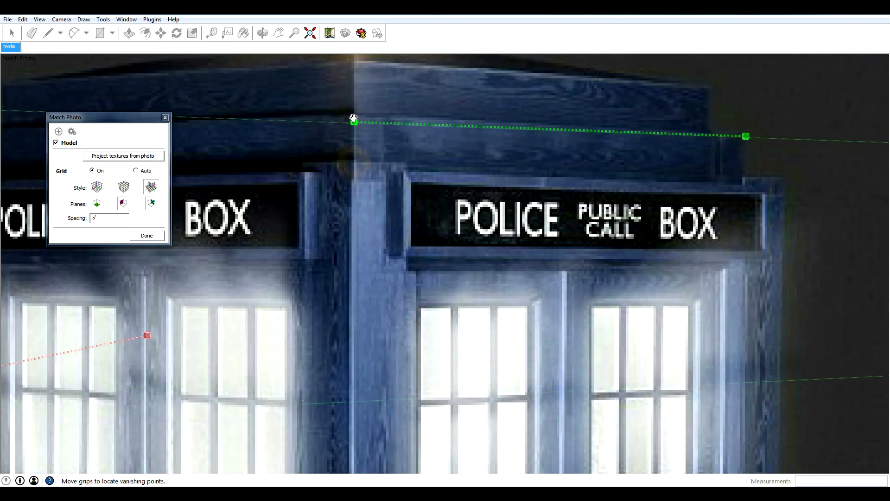
pyautogui.moveTo(354, 162); pyautogui.dragTo(354, 117)
pyautogui.scroll(-2, 397, 144)
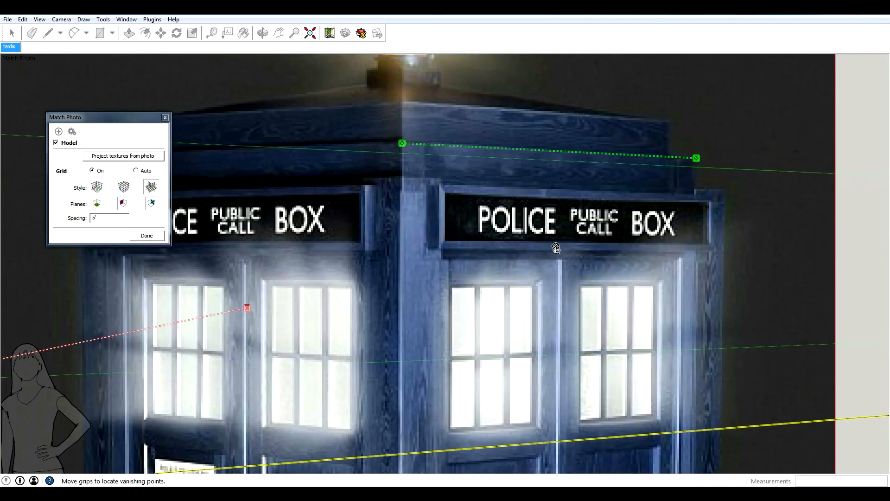
pyautogui.scroll(-2, 487, 209)
pyautogui.scroll(-2, 557, 244)
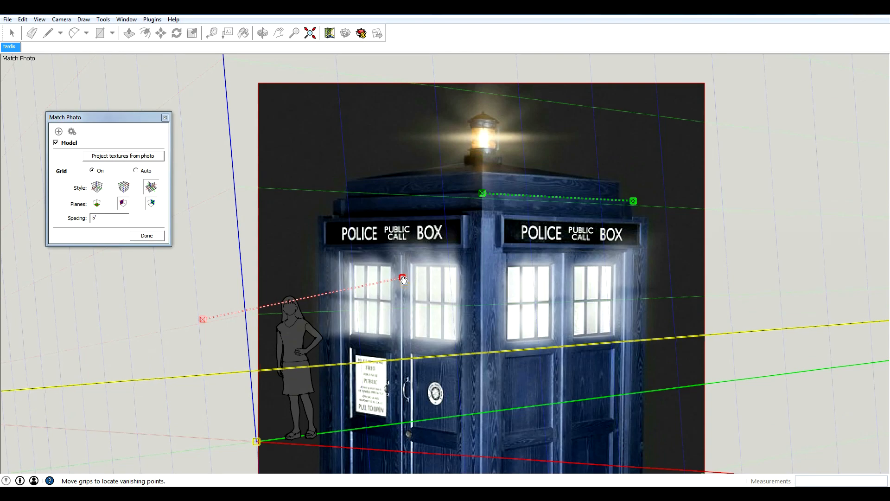
pyautogui.moveTo(403, 279); pyautogui.dragTo(456, 213)
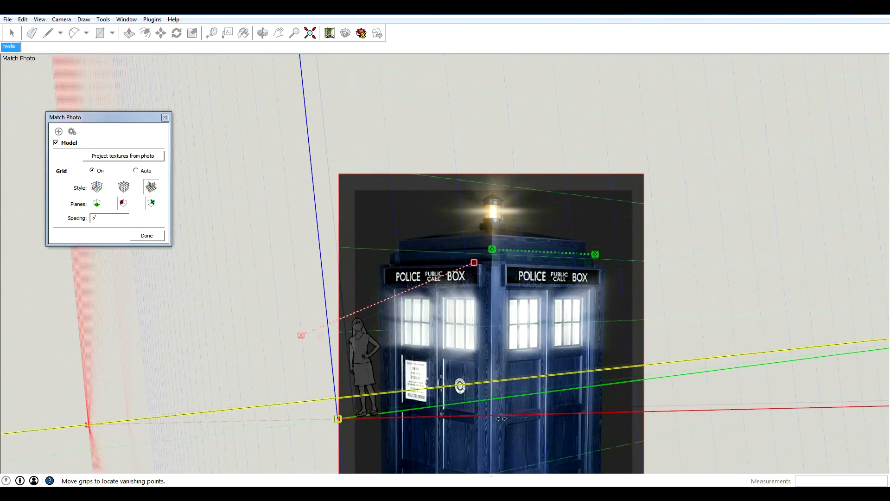
pyautogui.scroll(-2, 501, 419)
pyautogui.scroll(-3, 519, 380)
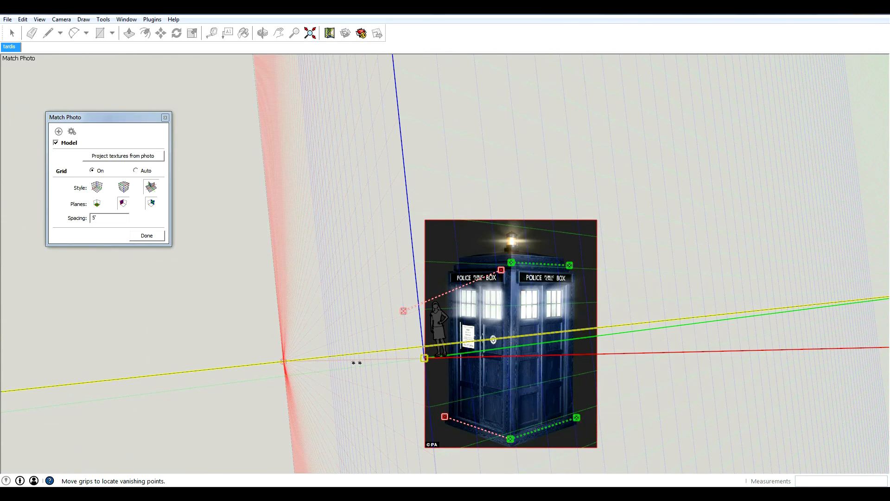
pyautogui.scroll(3, 417, 348)
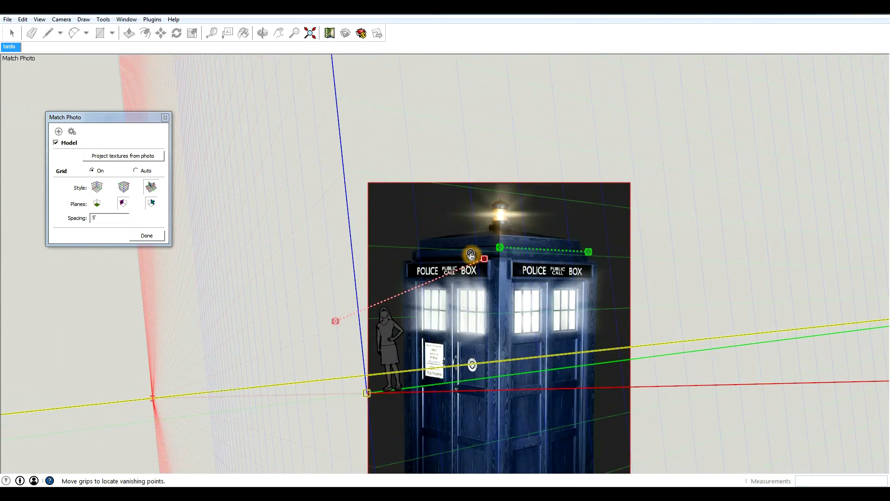
pyautogui.scroll(2, 471, 254)
pyautogui.scroll(2, 480, 258)
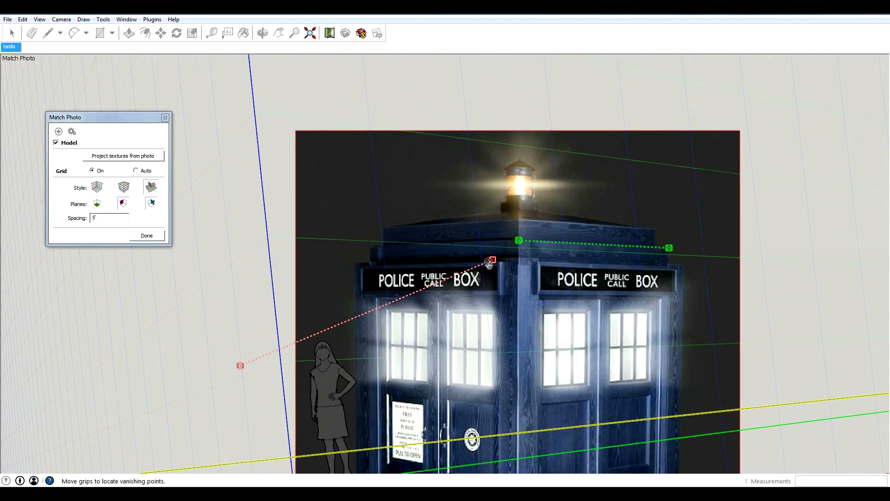
pyautogui.scroll(2, 489, 265)
pyautogui.scroll(2, 489, 266)
# Pin the upper red grips to the roof corner and along the left roof edge
pyautogui.moveTo(515, 247); pyautogui.dragTo(549, 188)
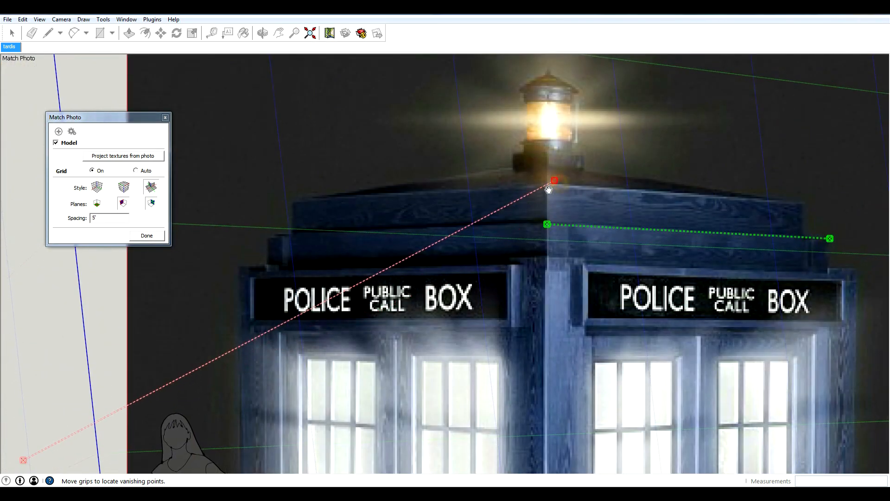
pyautogui.scroll(-3, 556, 209)
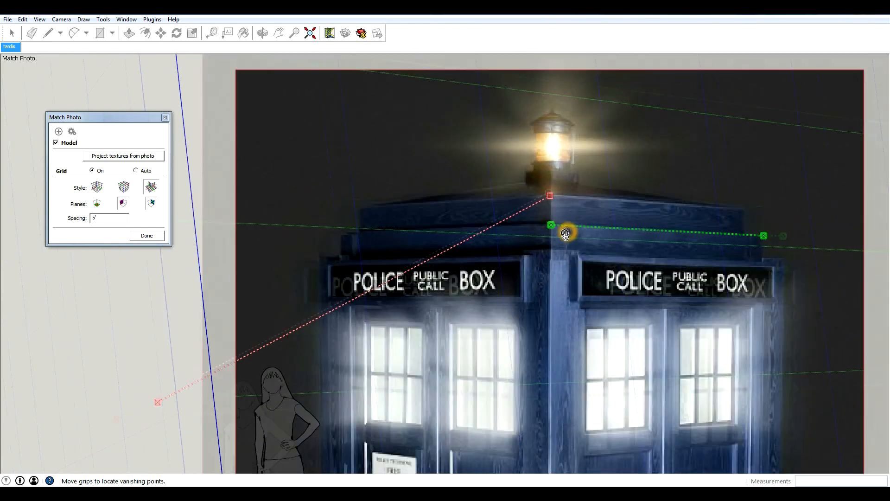
pyautogui.scroll(-2, 566, 233)
pyautogui.moveTo(257, 365); pyautogui.dragTo(409, 216)
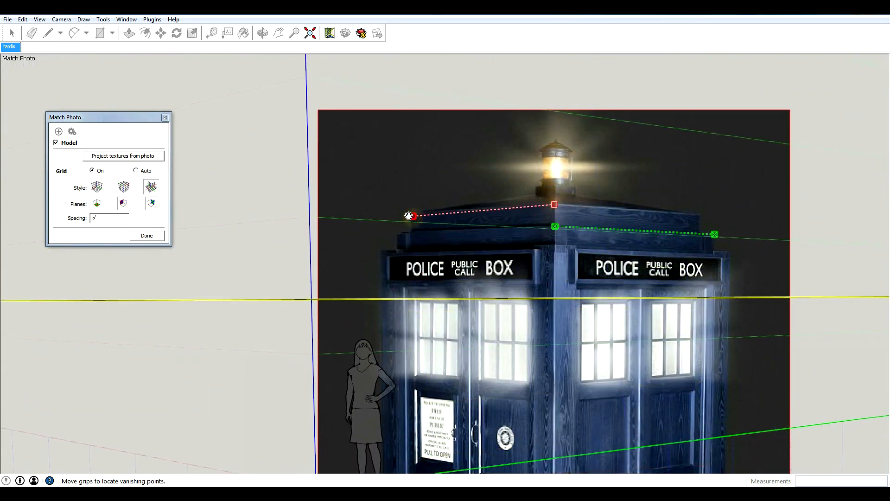
pyautogui.scroll(2, 409, 217)
pyautogui.scroll(2, 397, 216)
pyautogui.scroll(2, 390, 216)
pyautogui.scroll(2, 381, 215)
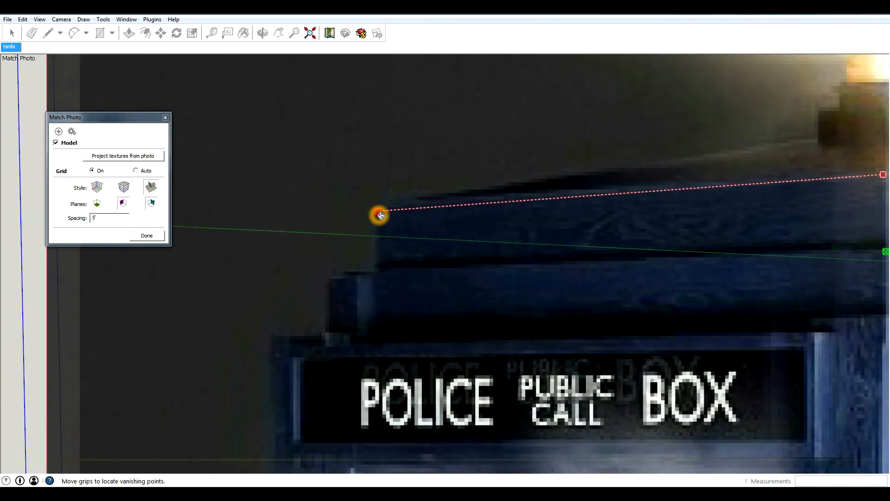
pyautogui.moveTo(381, 214); pyautogui.dragTo(370, 205)
pyautogui.scroll(-1, 350, 234)
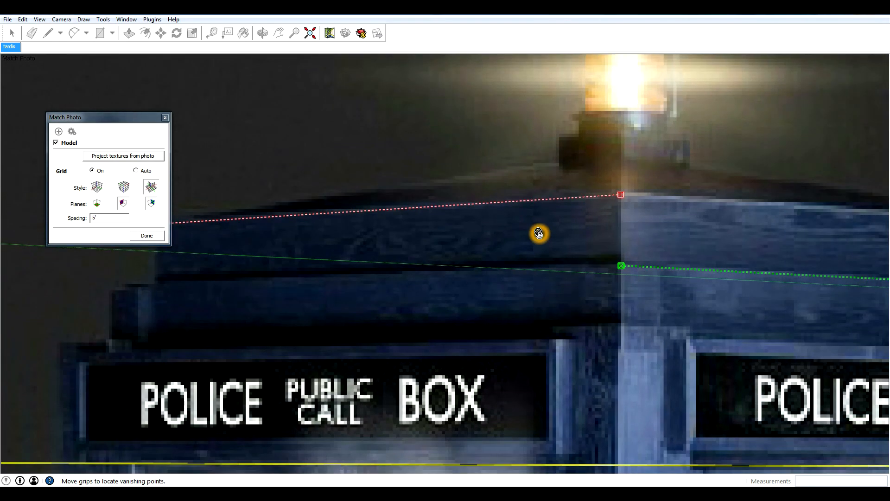
pyautogui.scroll(-3, 540, 232)
pyautogui.scroll(-3, 550, 235)
pyautogui.scroll(-3, 556, 237)
pyautogui.scroll(-2, 561, 240)
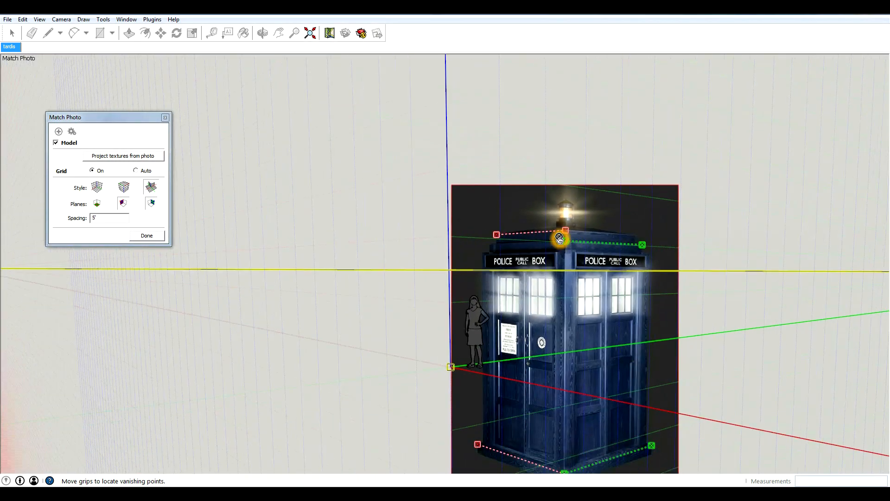
pyautogui.scroll(-4, 560, 239)
pyautogui.scroll(2, 642, 418)
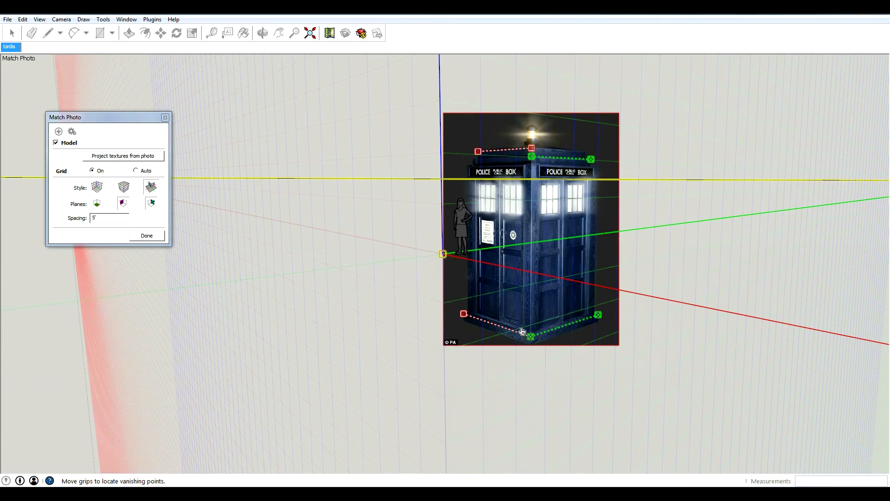
# Drag the yellow origin grip down and snap it onto the box's bottom front corner
pyautogui.moveTo(444, 255); pyautogui.dragTo(541, 366)
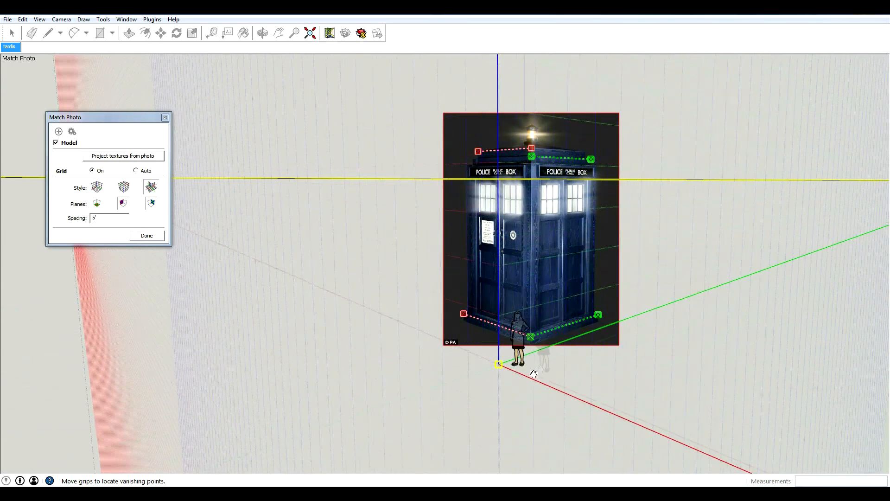
pyautogui.scroll(4, 540, 365)
pyautogui.scroll(4, 546, 368)
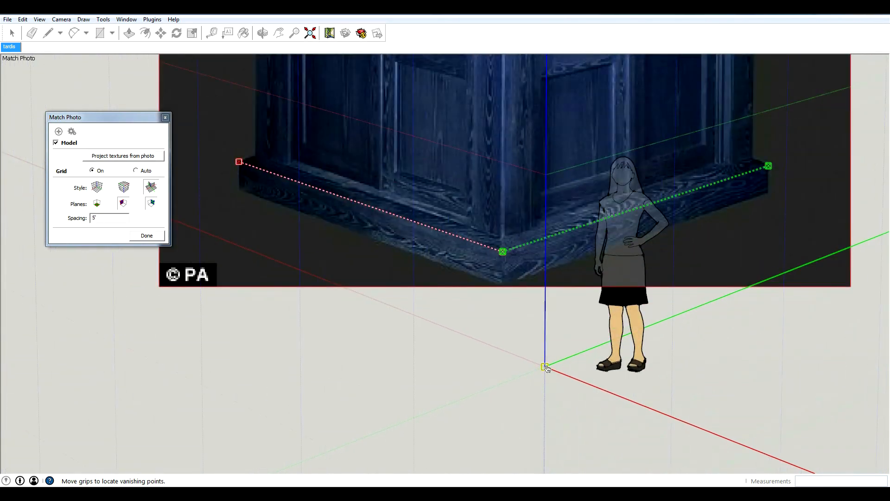
pyautogui.moveTo(557, 358); pyautogui.dragTo(529, 347)
pyautogui.scroll(4, 518, 306)
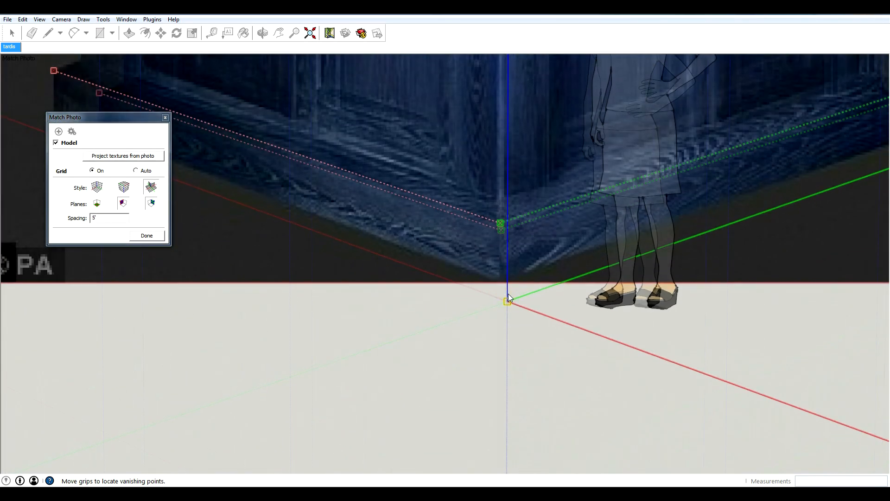
pyautogui.scroll(3, 508, 294)
pyautogui.scroll(3, 506, 299)
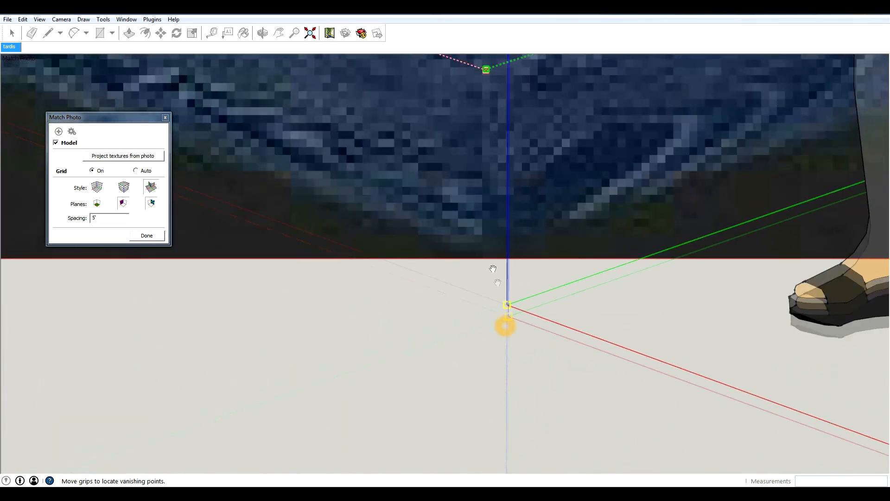
pyautogui.moveTo(506, 306)
pyautogui.mouseDown()
pyautogui.moveTo(480, 243)
pyautogui.moveTo(480, 258)
pyautogui.mouseUp()
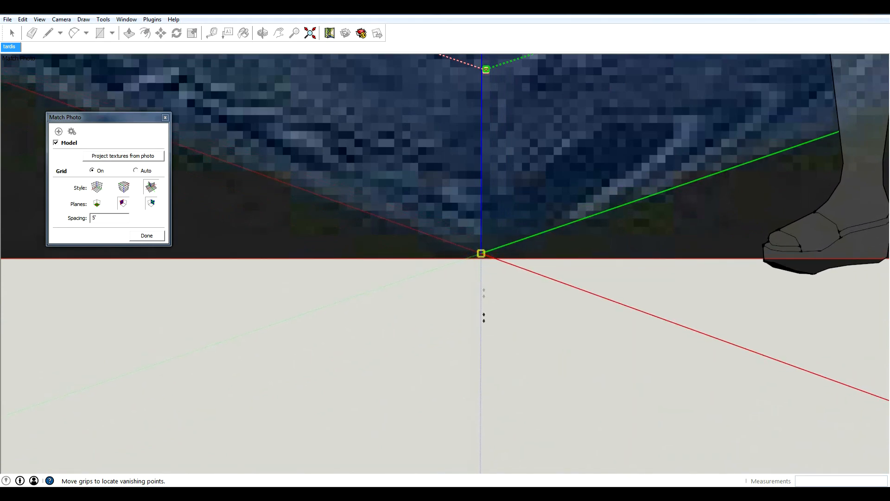
pyautogui.scroll(-3, 483, 317)
pyautogui.scroll(-3, 487, 324)
pyautogui.scroll(-3, 489, 327)
pyautogui.scroll(-2, 491, 333)
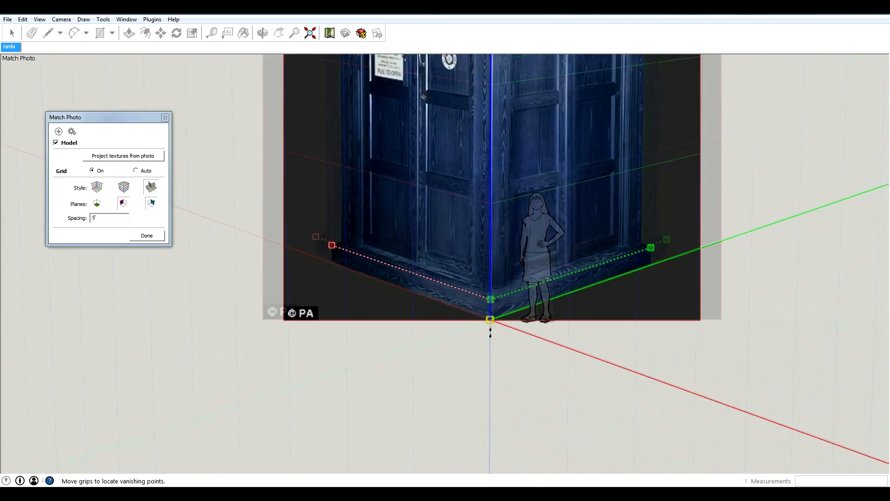
pyautogui.scroll(-2, 490, 334)
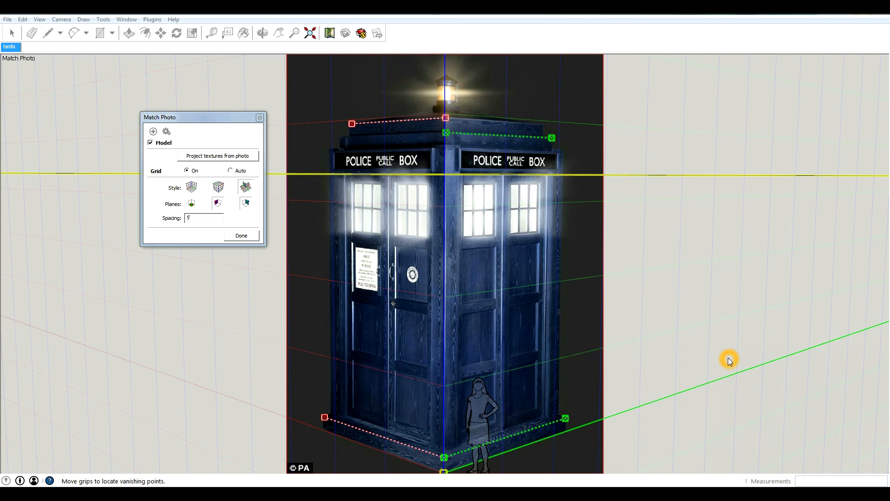
# Rescale the matched scene by dragging the vertical axis so the figure fits the TARDIS
pyautogui.moveTo(447, 215); pyautogui.dragTo(447, 215)
pyautogui.click(445, 384)
pyautogui.moveTo(443, 395); pyautogui.dragTo(455, 266)
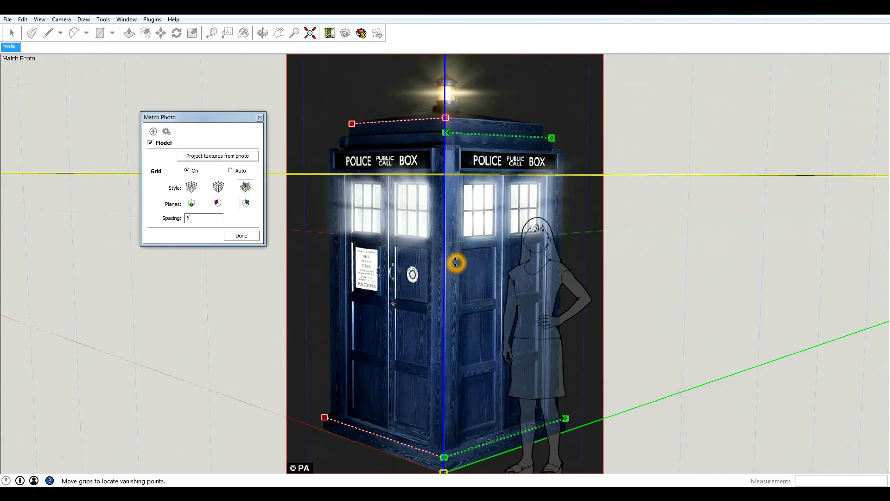
pyautogui.moveTo(456, 268); pyautogui.dragTo(455, 280)
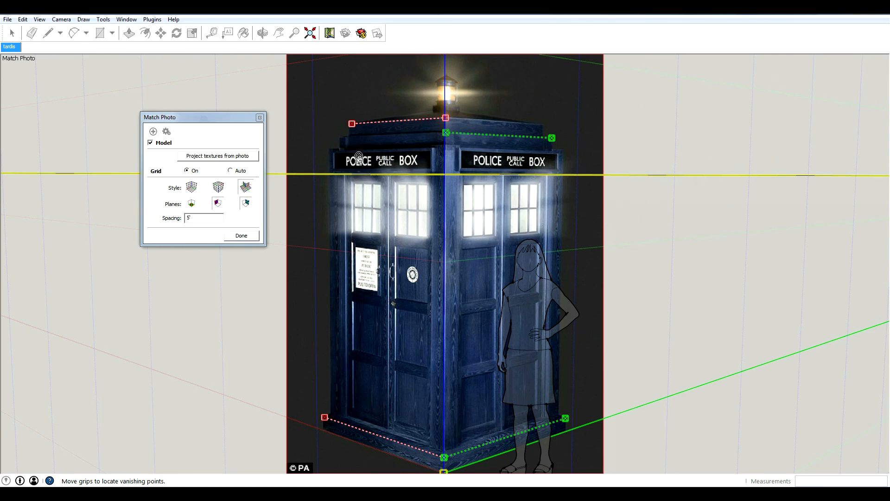
pyautogui.scroll(-5, 593, 297)
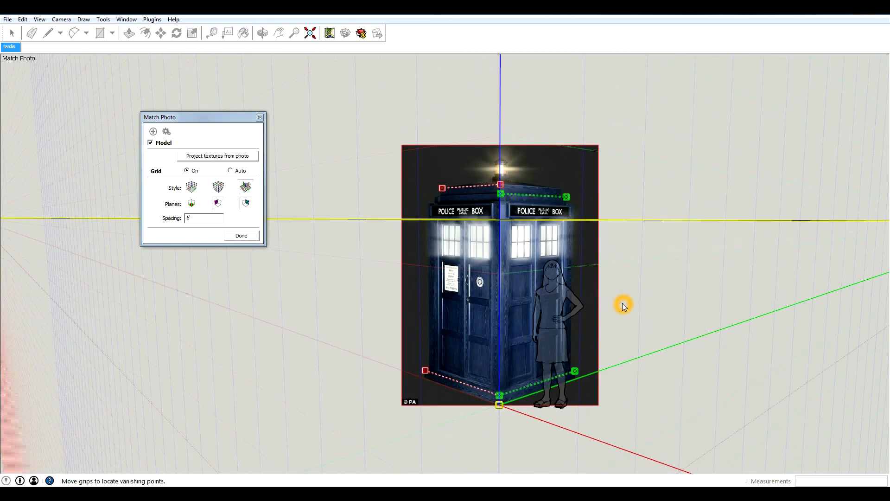
pyautogui.scroll(-4, 622, 305)
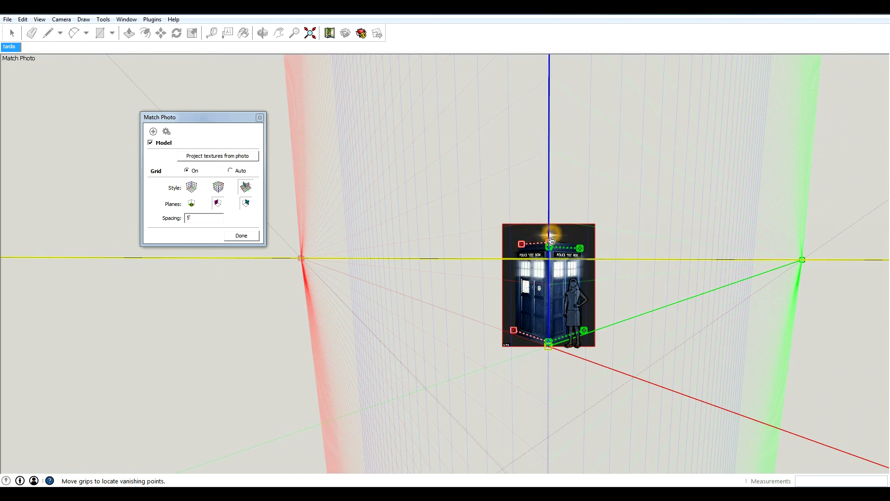
pyautogui.scroll(2, 550, 327)
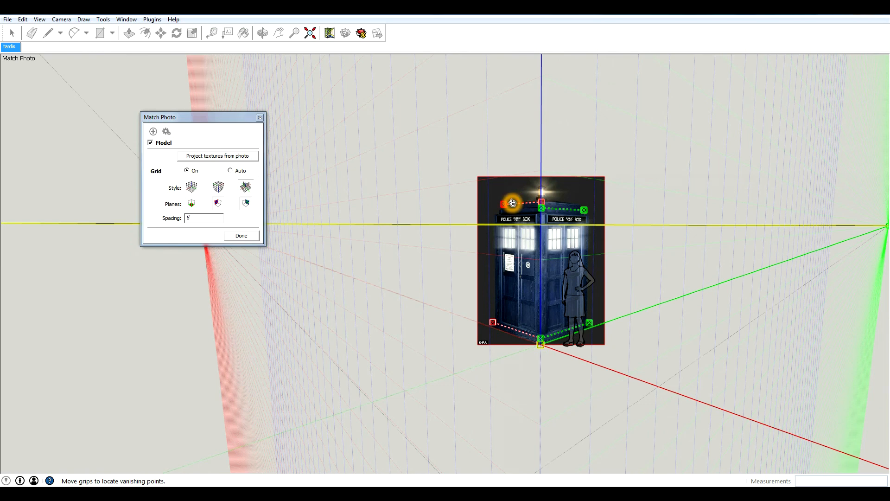
# Nudge the left face's upper red grip slightly along the TARDIS roof edge
pyautogui.moveTo(505, 205); pyautogui.dragTo(501, 207)
pyautogui.scroll(-2, 571, 382)
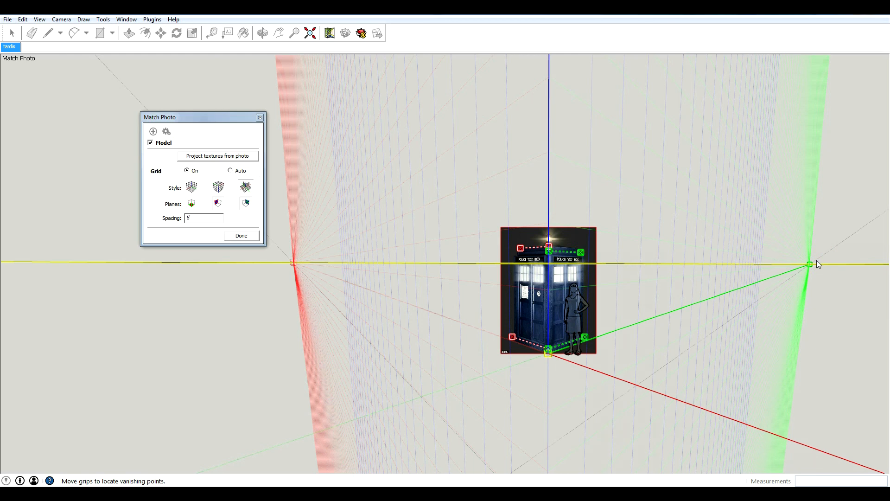
pyautogui.scroll(2, 663, 367)
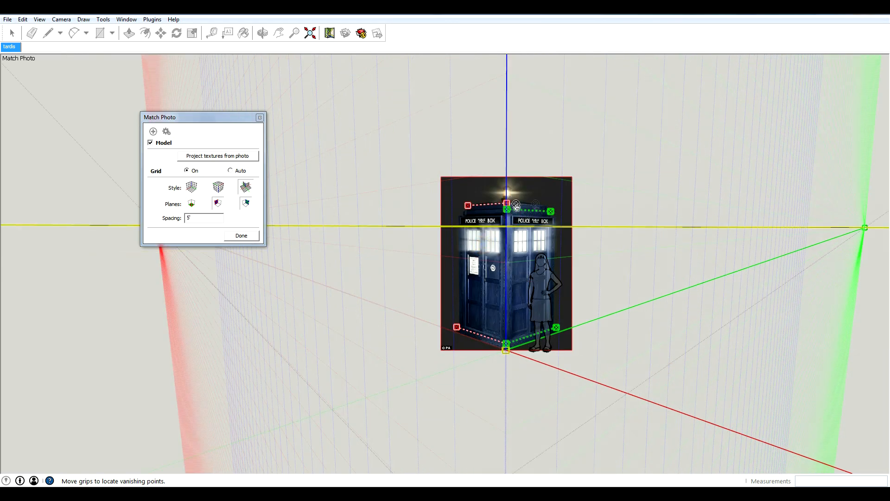
pyautogui.scroll(2, 516, 205)
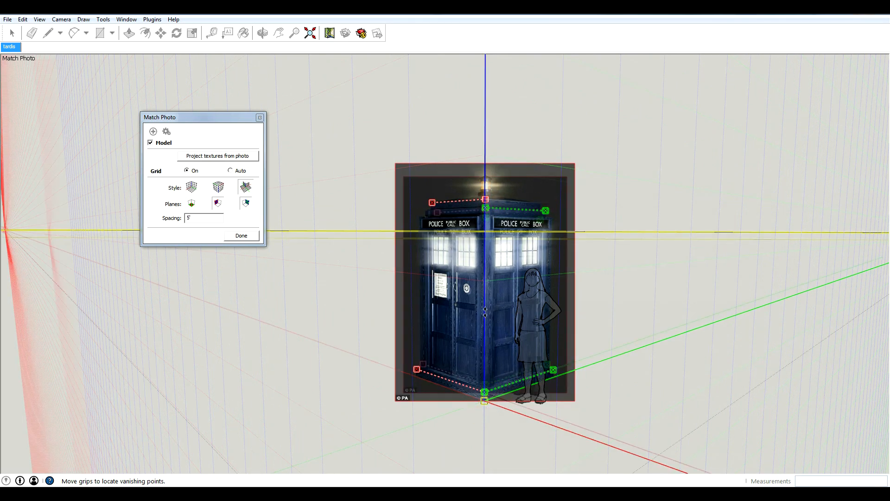
pyautogui.scroll(-2, 487, 312)
pyautogui.scroll(-1, 487, 312)
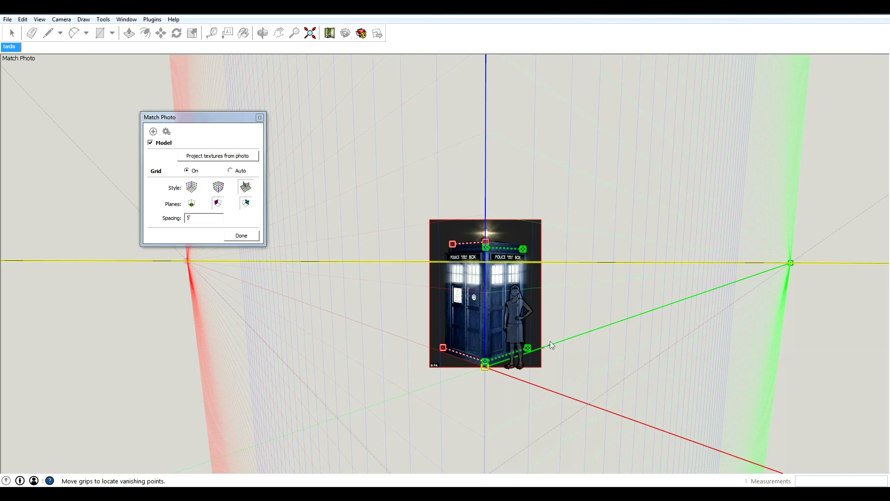
pyautogui.scroll(1, 536, 352)
pyautogui.scroll(1, 536, 353)
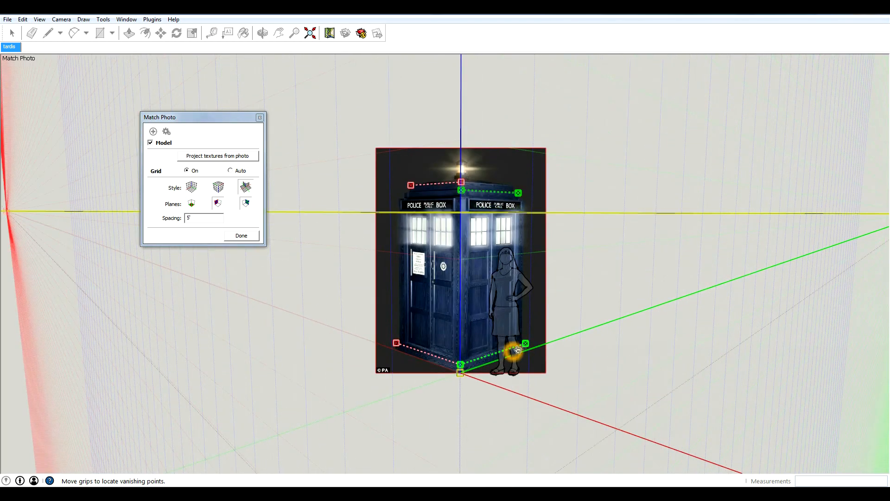
pyautogui.scroll(-2, 487, 356)
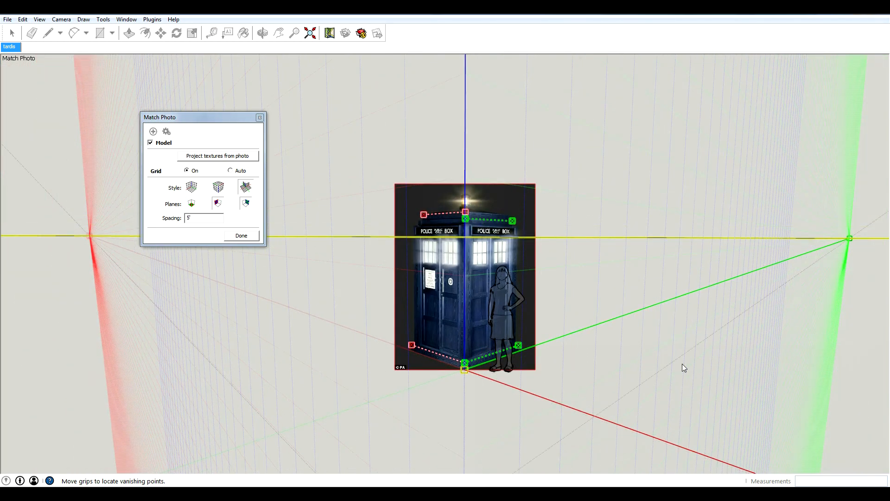
pyautogui.scroll(1, 682, 364)
pyautogui.scroll(-1, 797, 377)
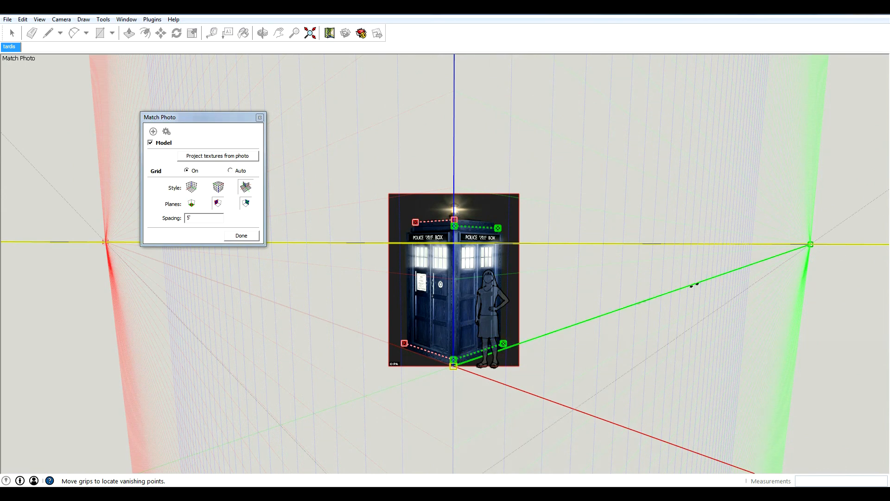
pyautogui.scroll(2, 808, 247)
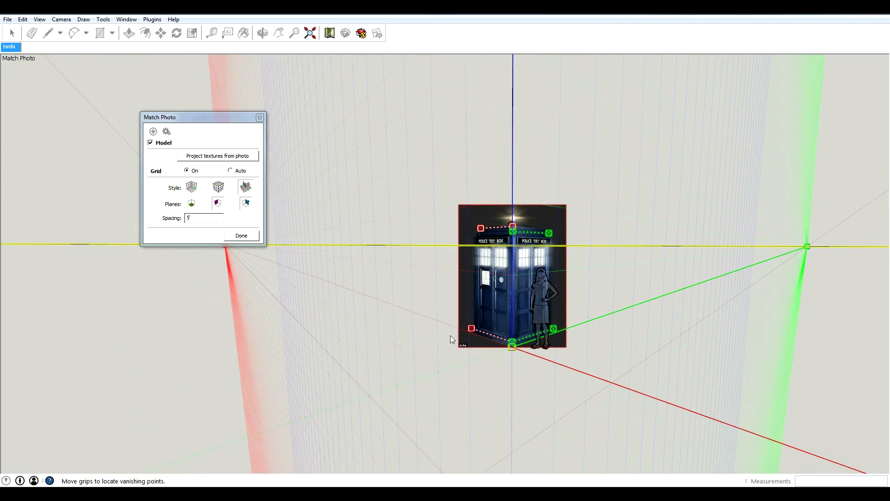
pyautogui.scroll(1, 450, 336)
pyautogui.scroll(1, 592, 266)
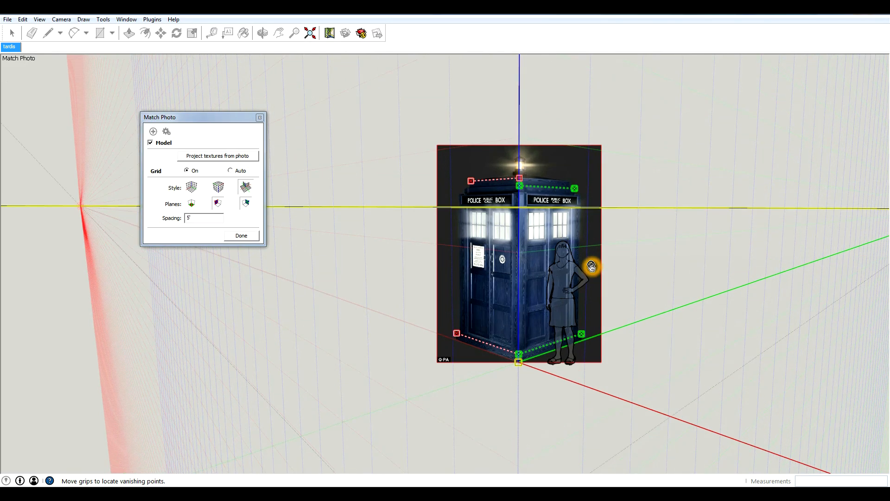
pyautogui.scroll(1, 541, 244)
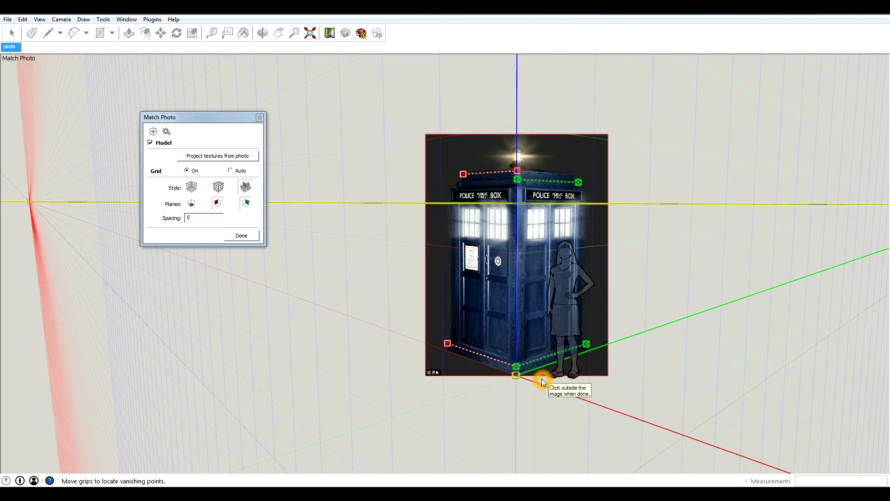
pyautogui.click(524, 404)
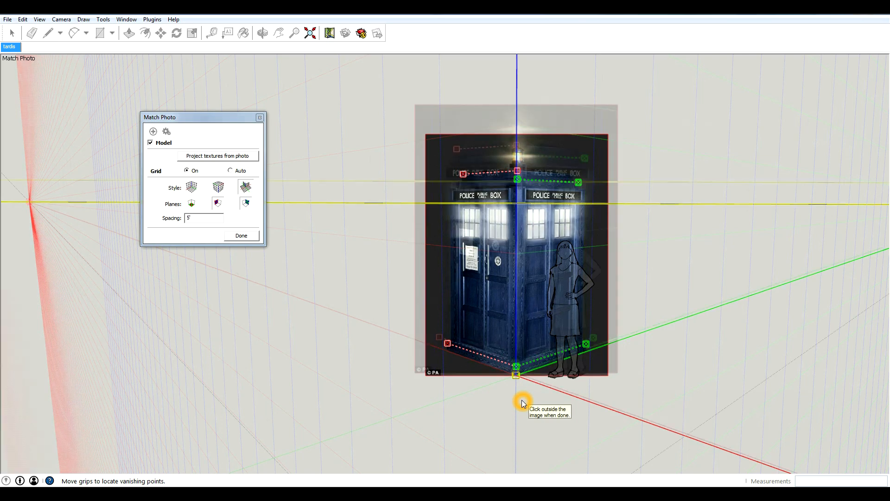
pyautogui.scroll(3, 521, 402)
pyautogui.scroll(2, 506, 393)
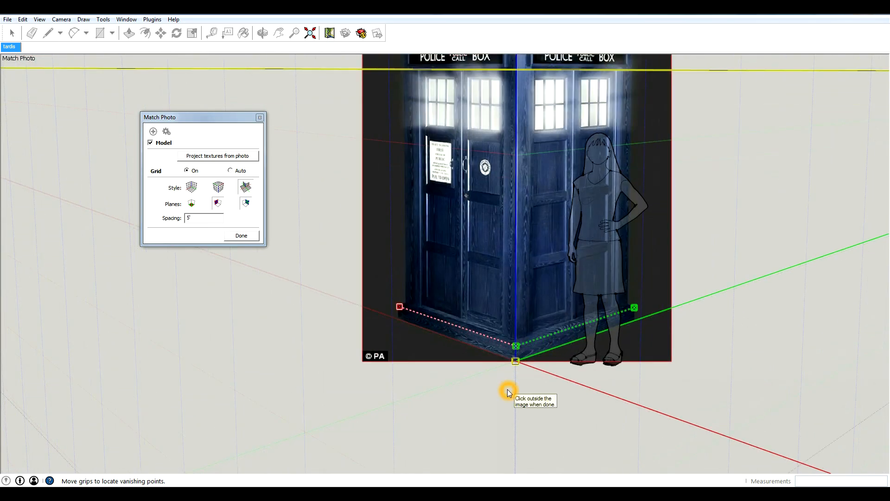
pyautogui.scroll(-2, 511, 406)
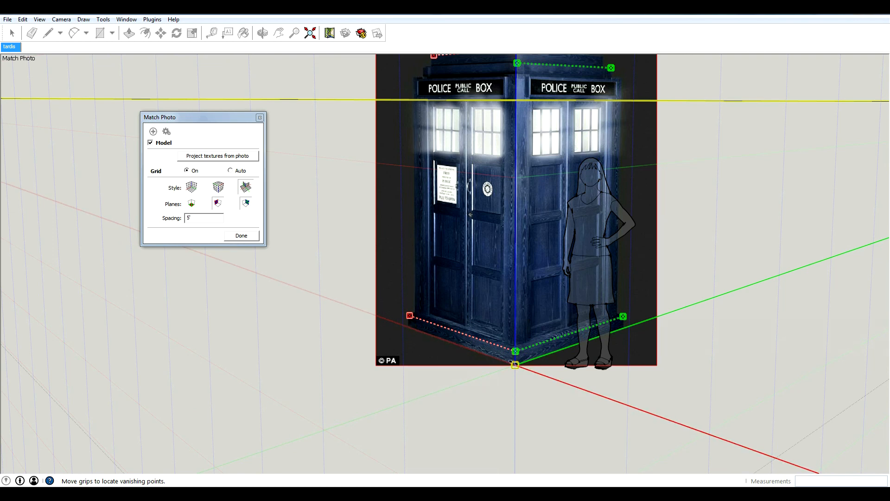
# Lower both upper green grips so the line runs along the right-face window tops
pyautogui.click(577, 414)
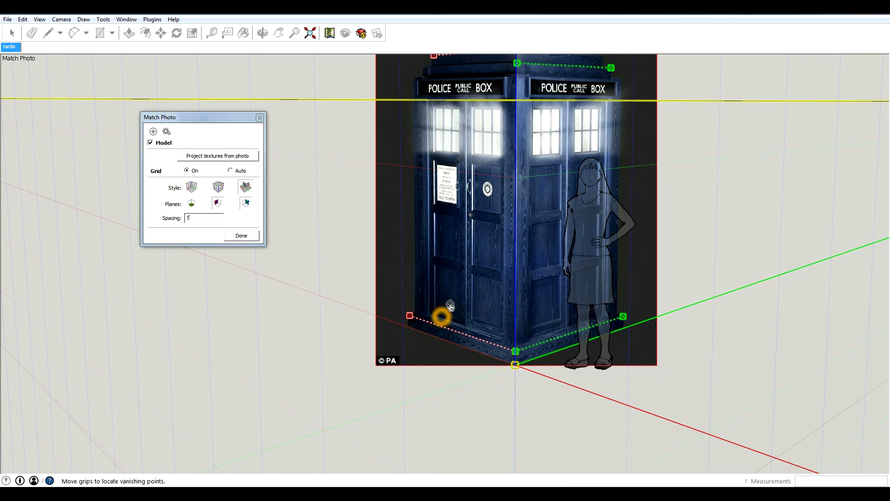
pyautogui.click(614, 115)
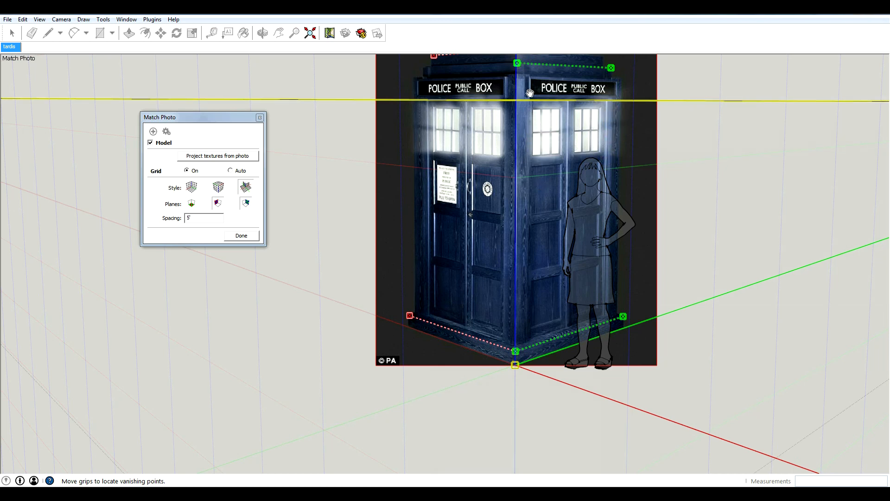
pyautogui.moveTo(518, 67); pyautogui.dragTo(531, 132)
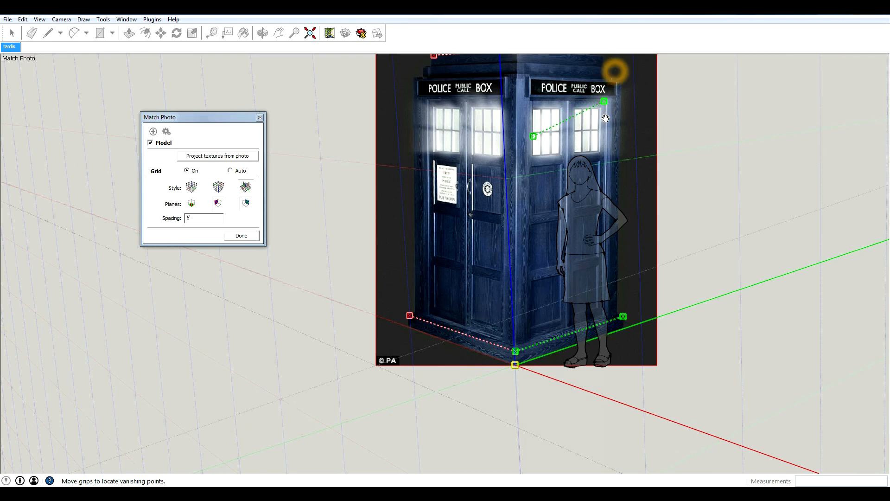
pyautogui.moveTo(611, 67); pyautogui.dragTo(599, 132)
pyautogui.scroll(3, 599, 132)
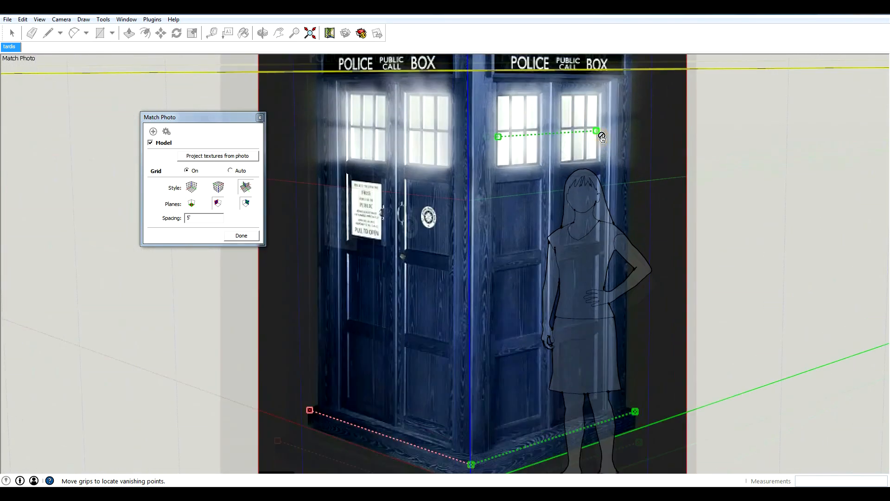
pyautogui.scroll(3, 595, 131)
pyautogui.moveTo(594, 128); pyautogui.dragTo(599, 124)
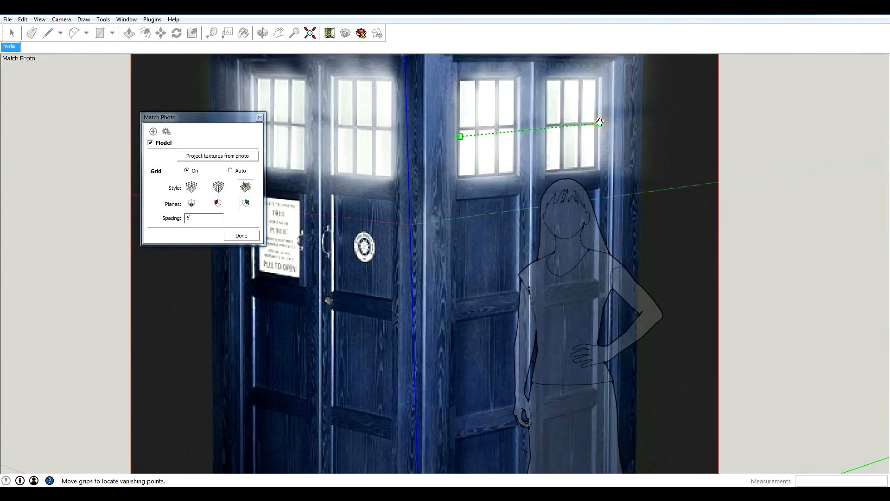
pyautogui.moveTo(460, 137); pyautogui.dragTo(459, 131)
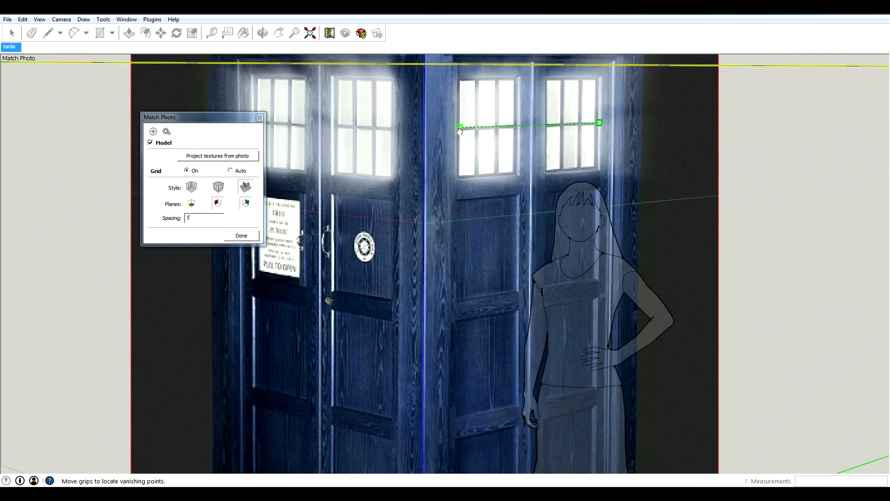
pyautogui.scroll(-2, 465, 170)
pyautogui.scroll(-5, 465, 171)
pyautogui.scroll(-3, 459, 209)
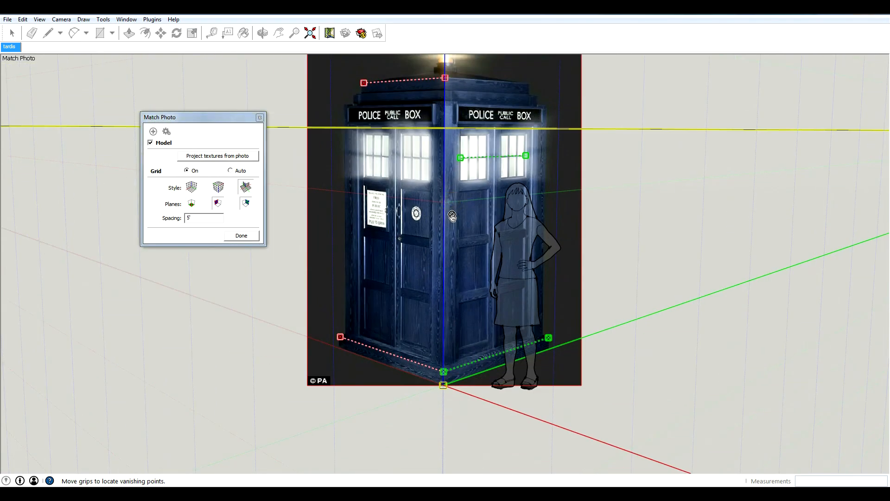
pyautogui.scroll(2, 453, 216)
pyautogui.scroll(-3, 453, 217)
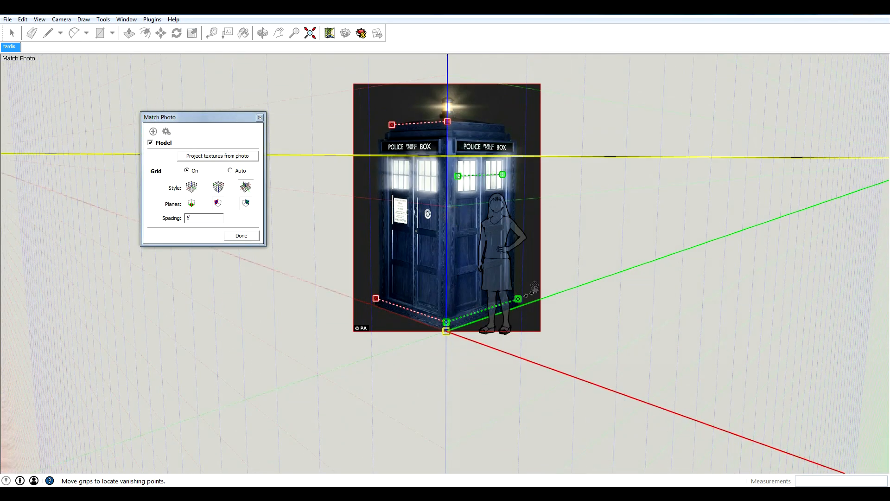